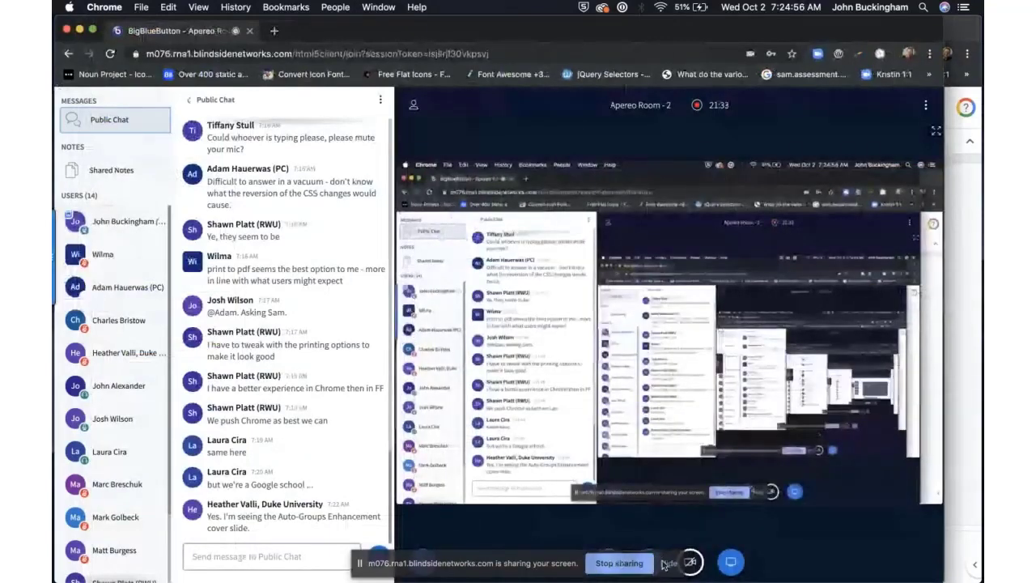
# Step: In a new Chrome tab, search the web for 'sakai nightly'
pyautogui.press('super+grave')
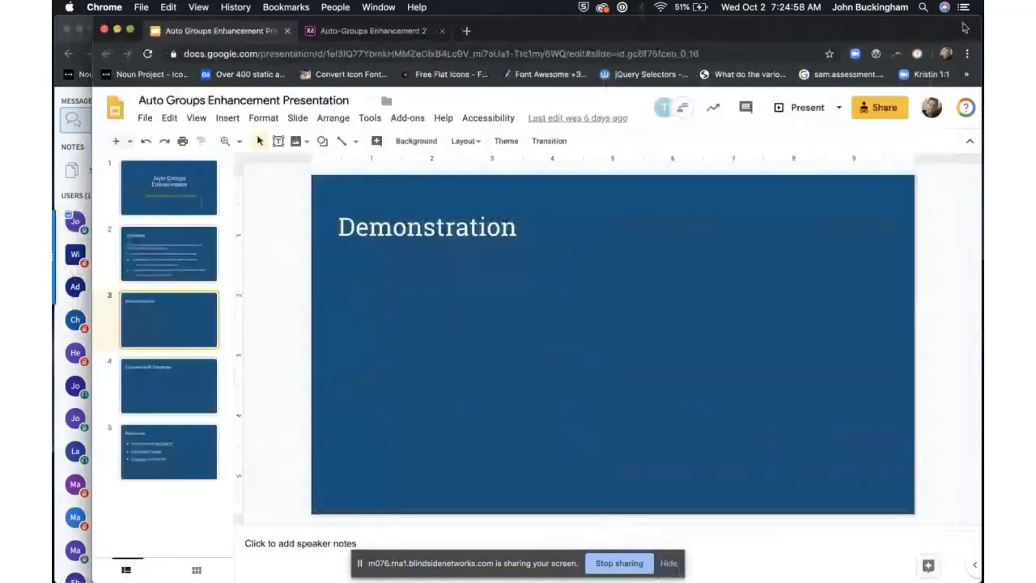
pyautogui.click(467, 33)
pyautogui.write('sakai nightly')
pyautogui.press('Return')
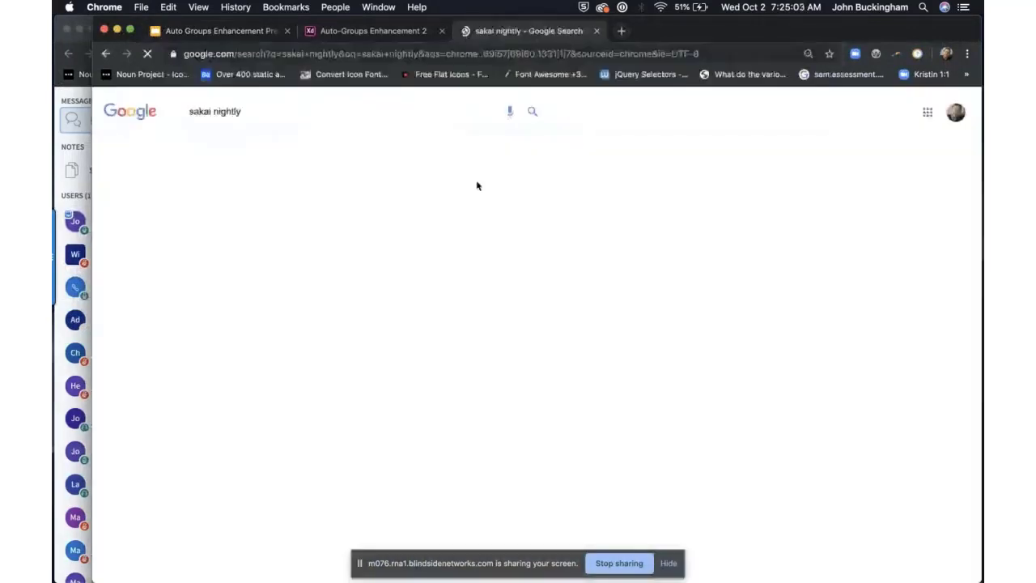
# Step: Open the Sakai nightly servers list and the 'Trunk (master) on MySql' server
pyautogui.click(283, 209)
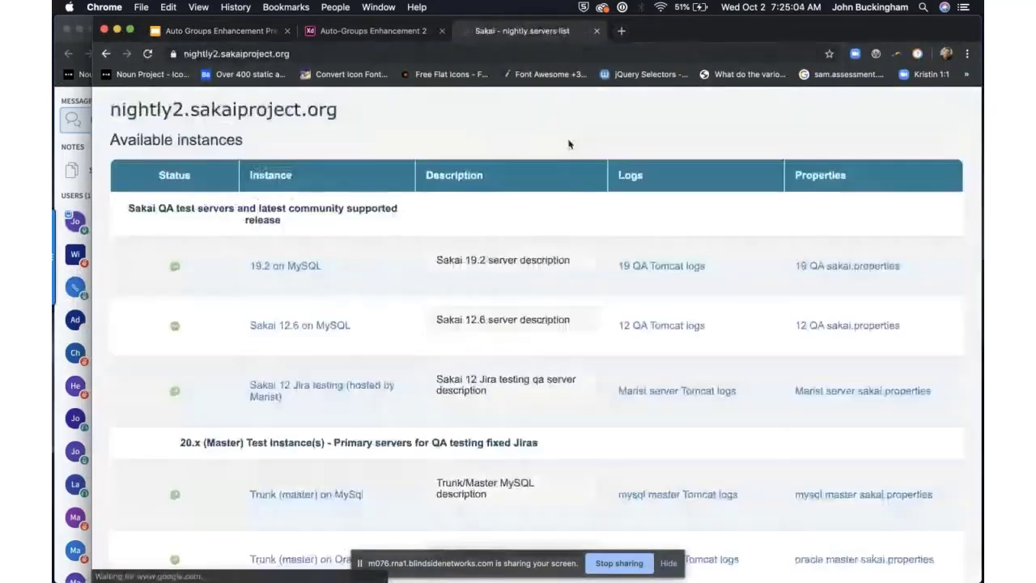
pyautogui.scroll(-2, 339, 366)
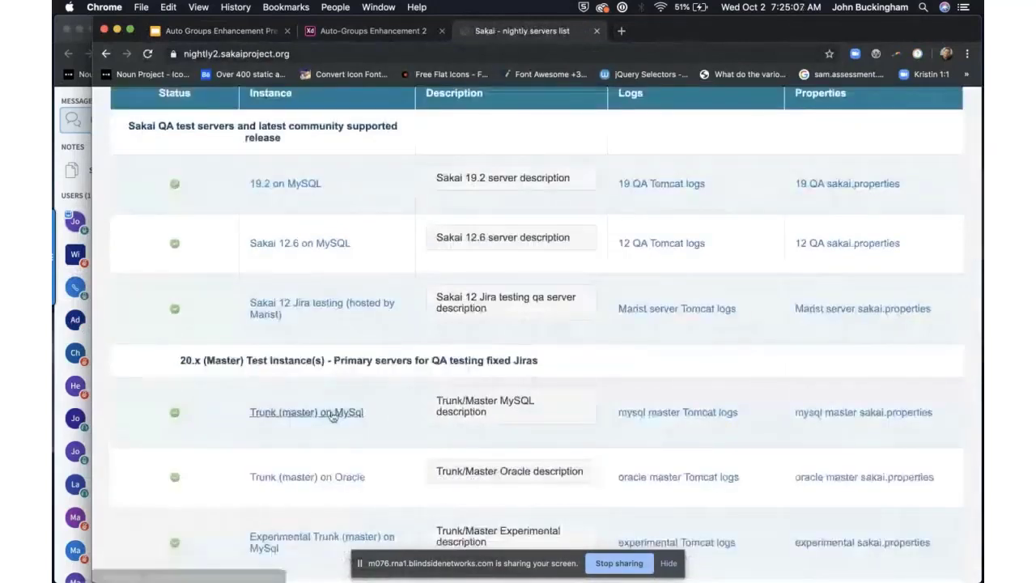
pyautogui.click(332, 412)
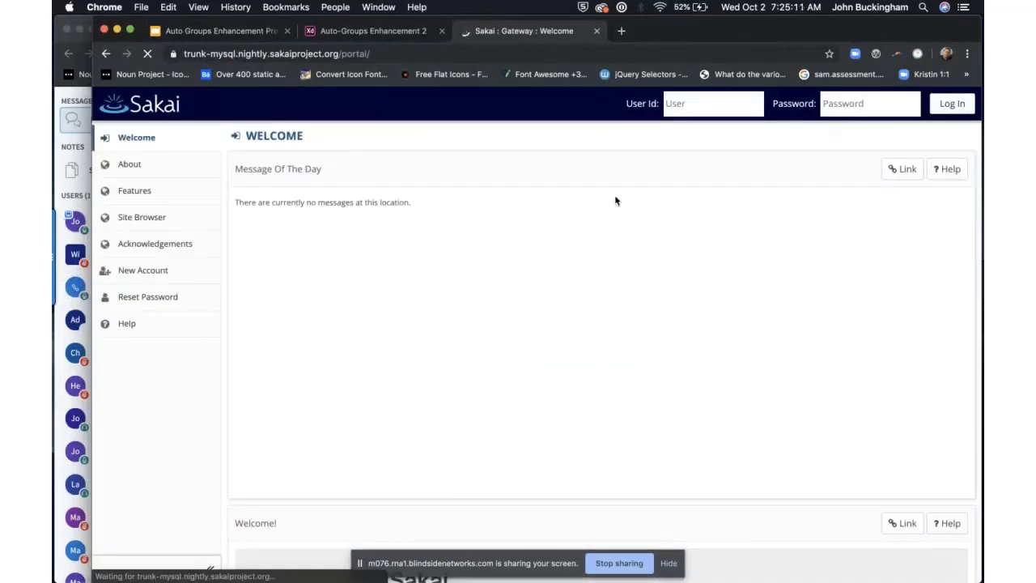
# Step: Return to the nightly servers list and open the Experimental Trunk on MySql server
pyautogui.click(711, 106)
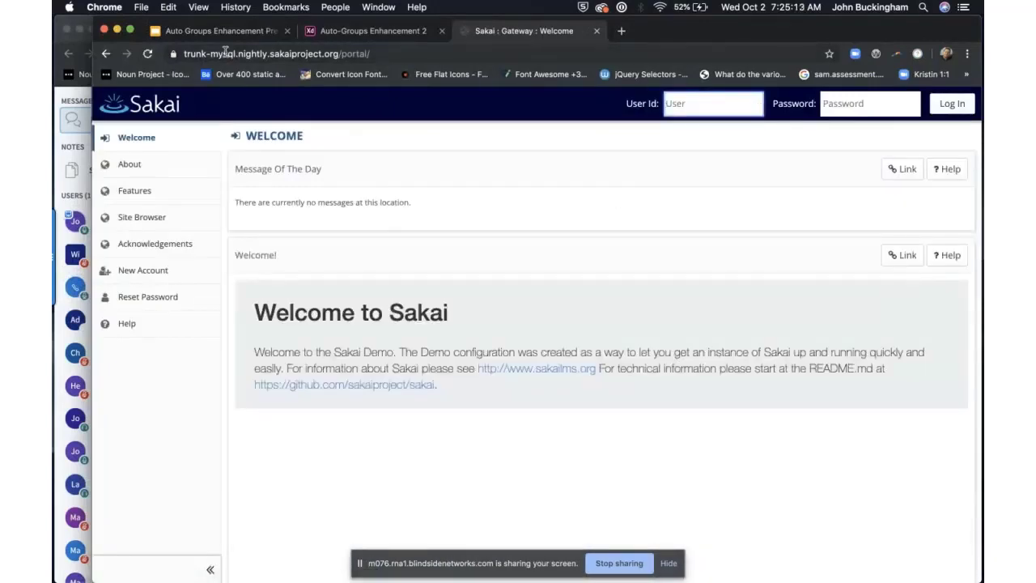
pyautogui.click(106, 53)
pyautogui.scroll(-2, 387, 427)
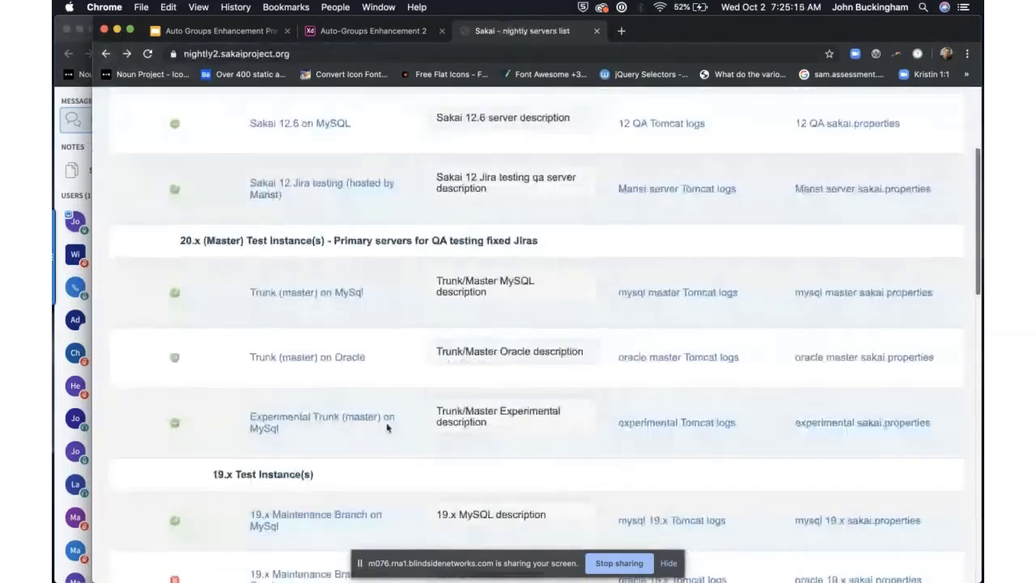
pyautogui.click(387, 427)
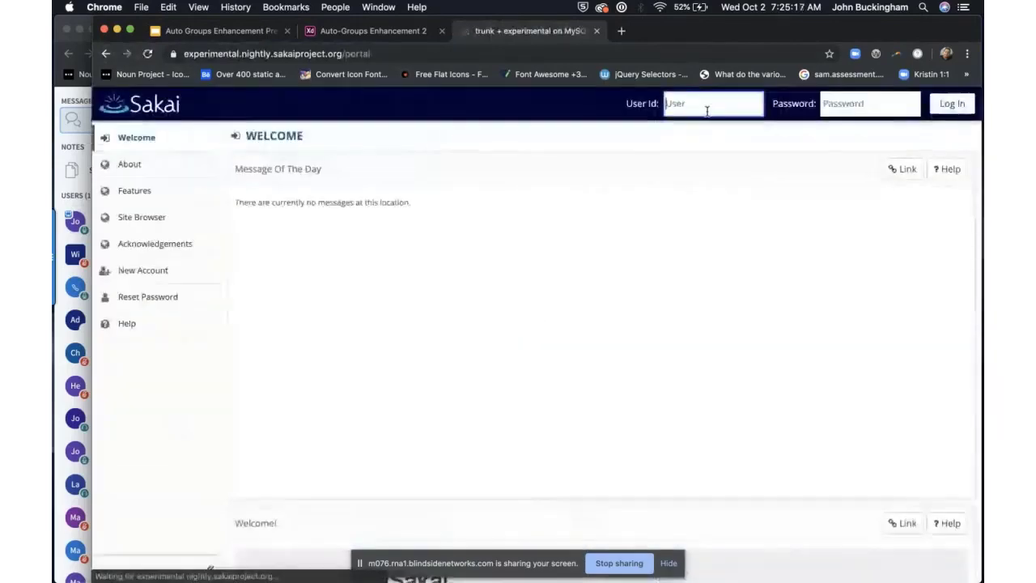
# Step: Log in with the administrator credentials, save the password, and show the Sites list
pyautogui.click(704, 106)
pyautogui.write('admin')
pyautogui.press('Tab')
pyautogui.write('admin')
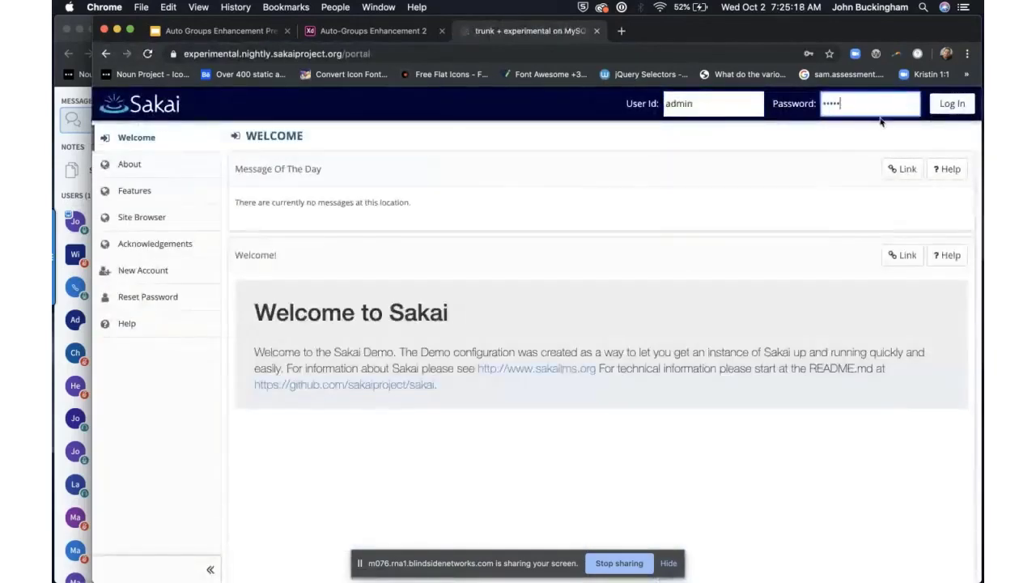
pyautogui.click(952, 103)
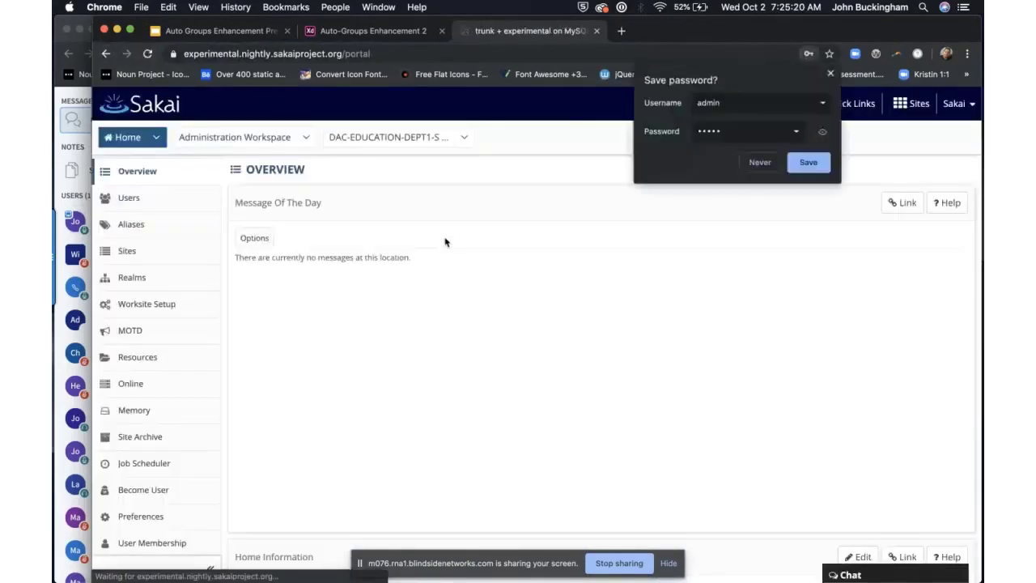
pyautogui.click(807, 162)
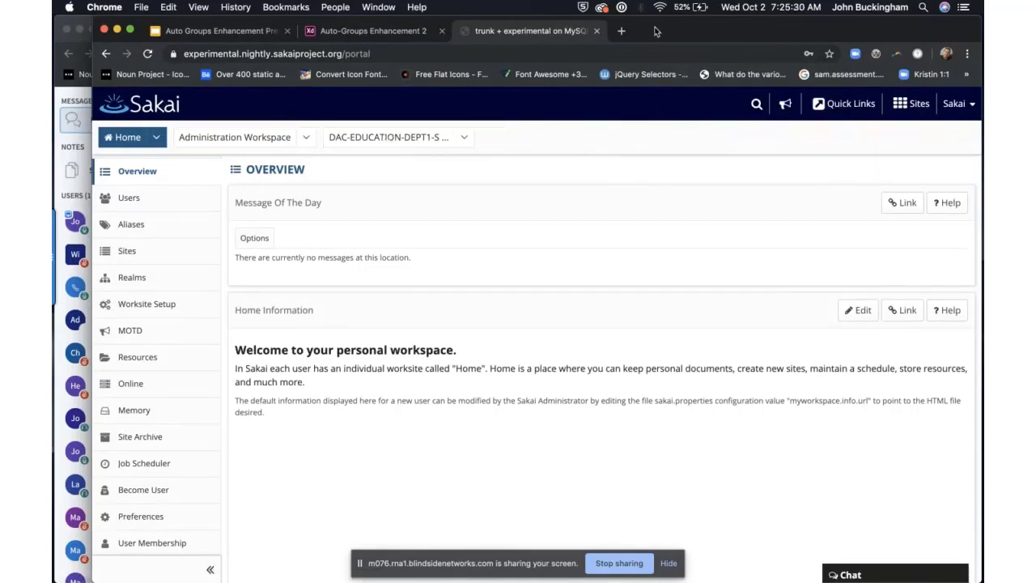
pyautogui.click(912, 106)
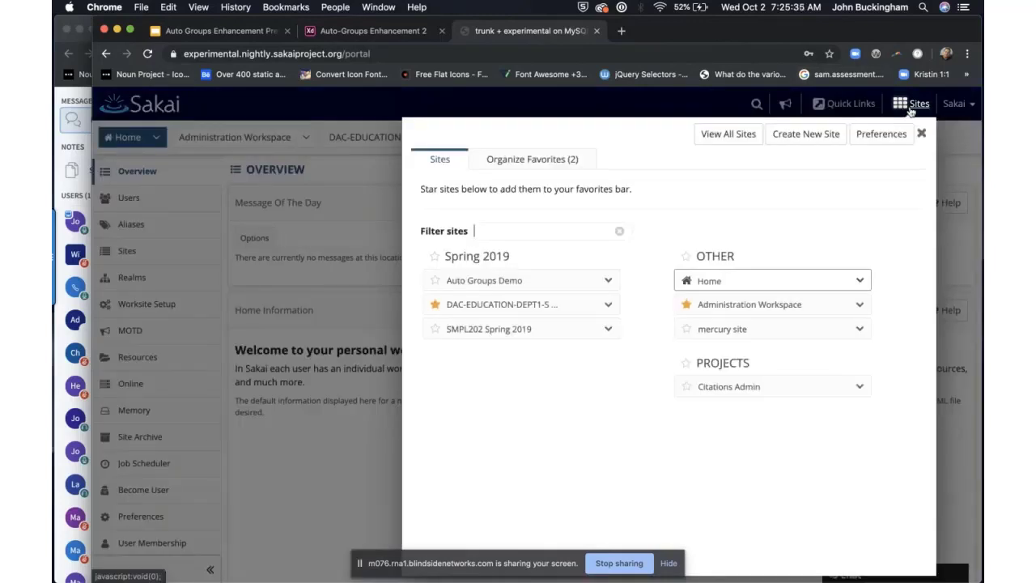
# Step: Open the Auto Groups Demo site, maximise Chrome, and go to Site Info
pyautogui.click(520, 283)
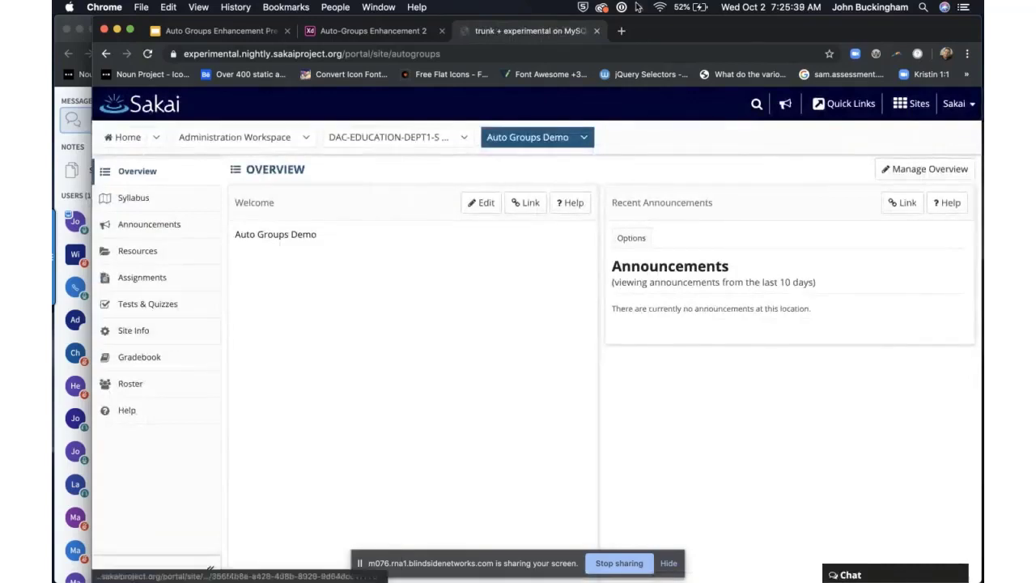
pyautogui.doubleClick(687, 32)
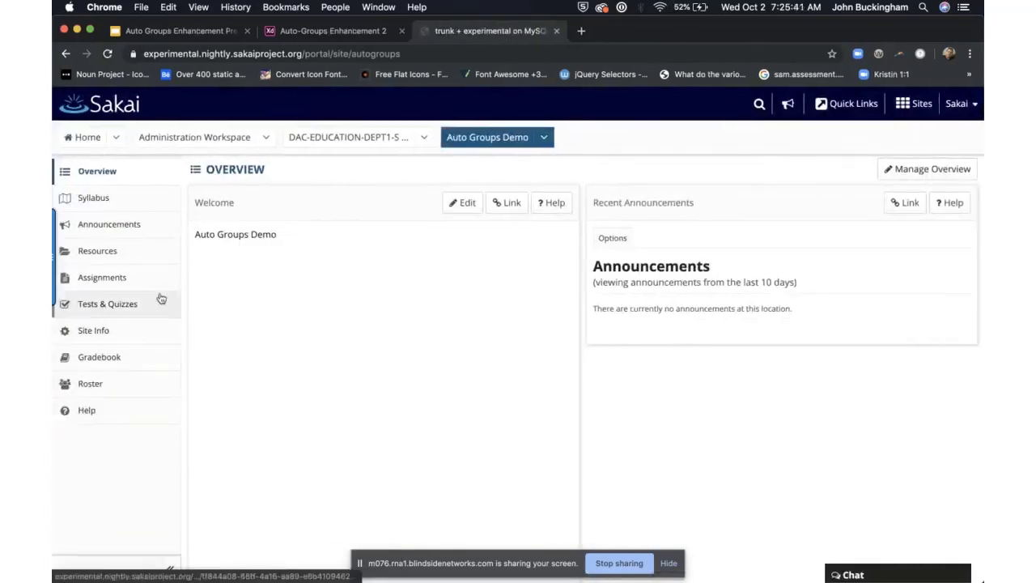
pyautogui.click(149, 337)
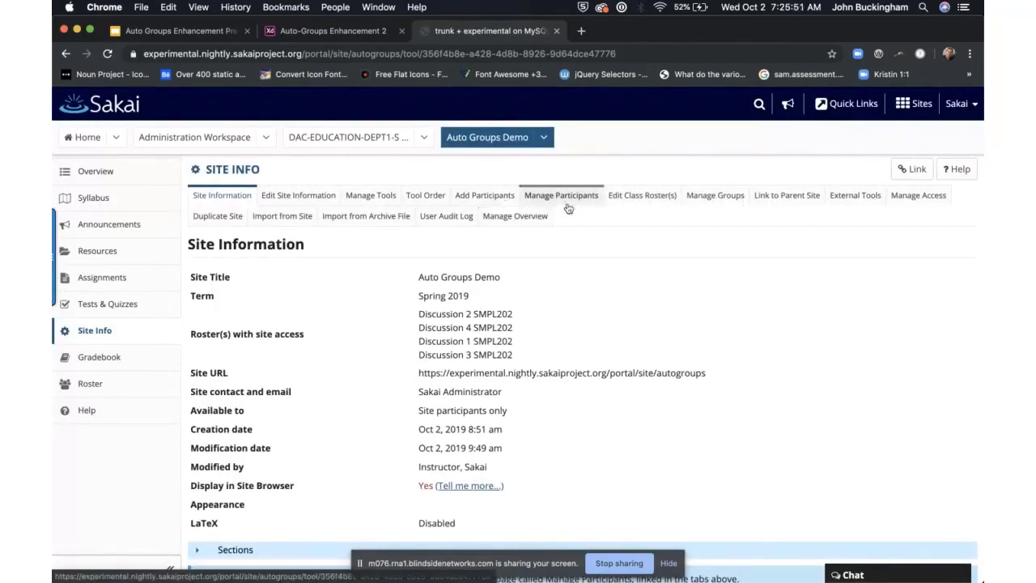
# Step: Open Manage Groups, then Auto Groups, and tick the Discussion 1 SMPL202 roster
pyautogui.click(708, 197)
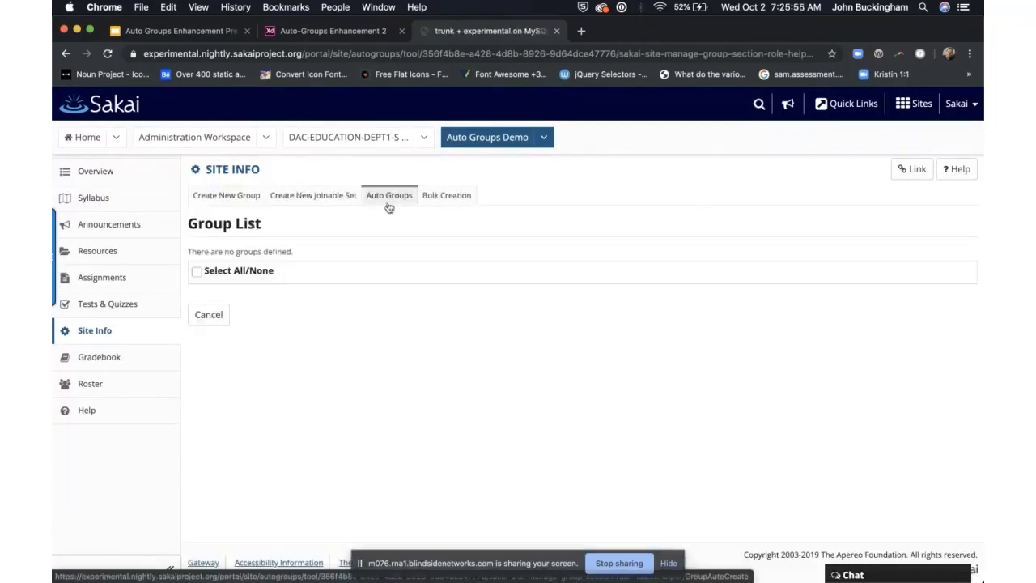
pyautogui.click(388, 207)
pyautogui.scroll(-1, 428, 294)
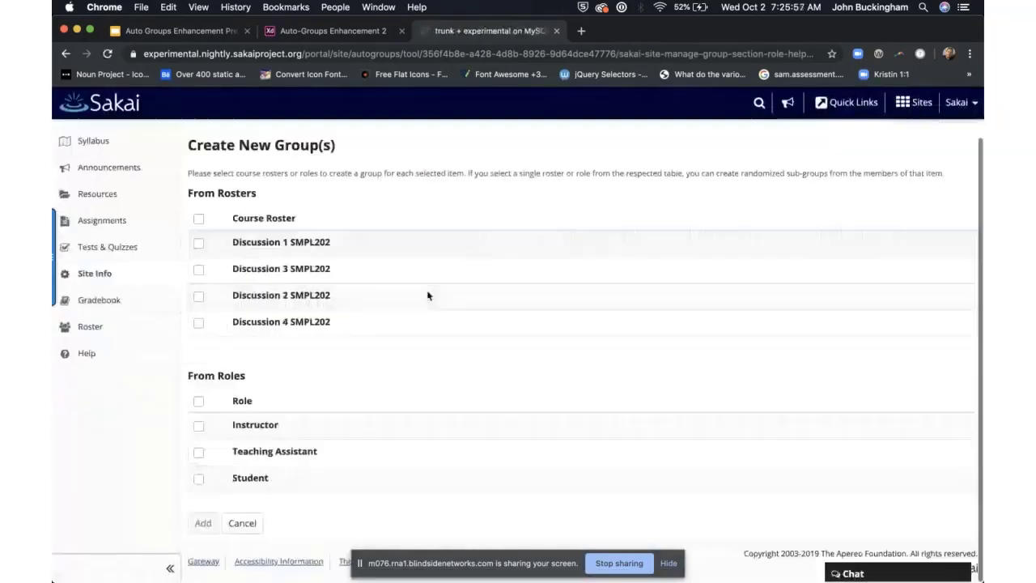
pyautogui.scroll(1, 359, 285)
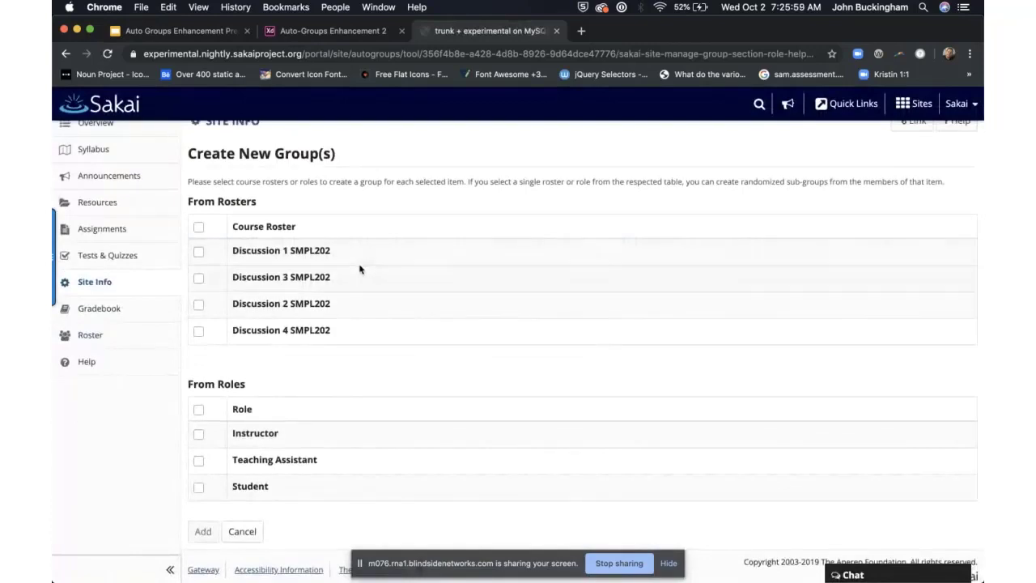
pyautogui.scroll(1, 349, 293)
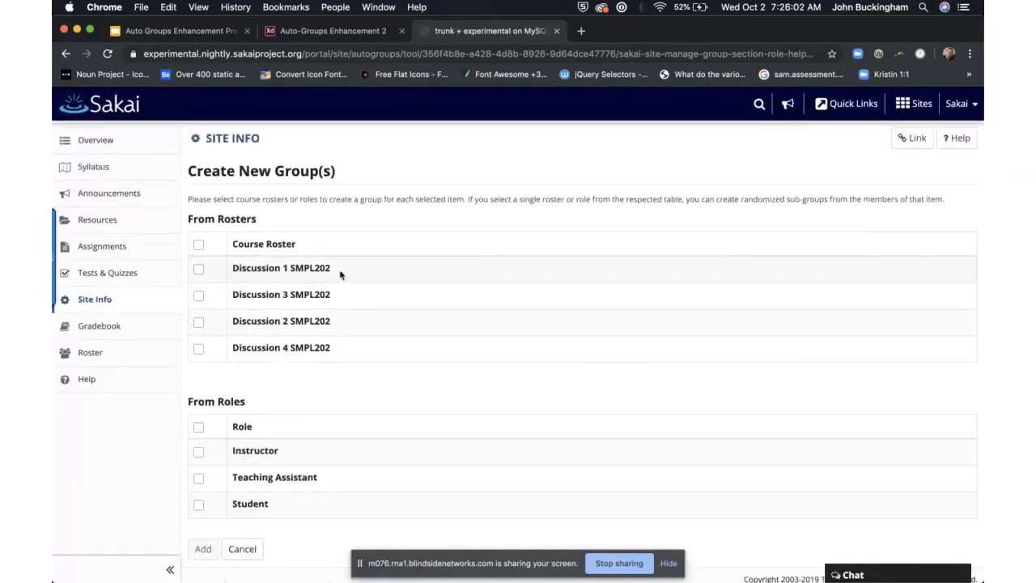
pyautogui.click(199, 270)
# Step: Add the Discussion 3 SMPL202 roster plus the Student and Teaching Assistant roles
pyautogui.scroll(-2, 235, 343)
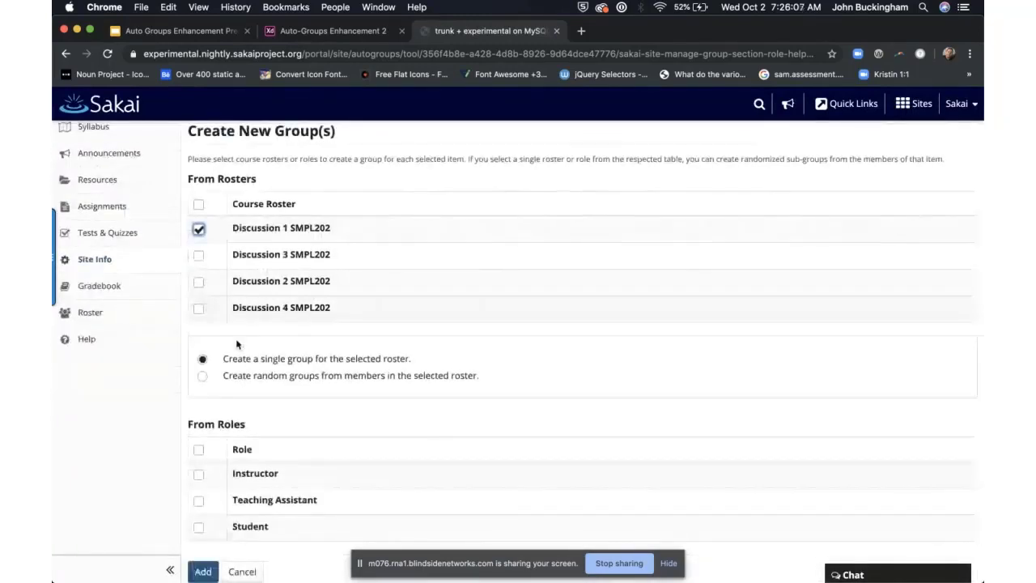
pyautogui.moveTo(243, 422); pyautogui.dragTo(183, 432)
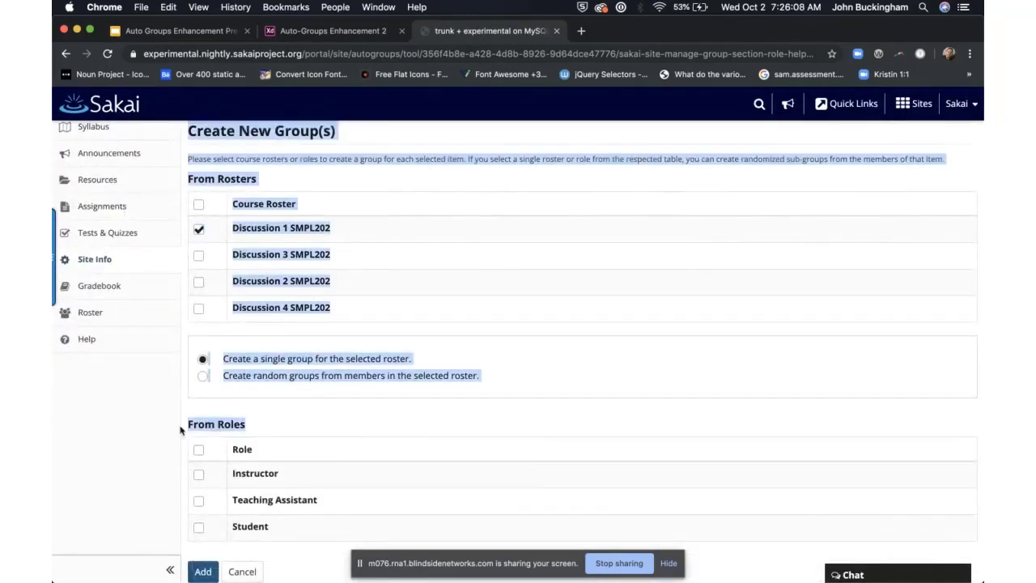
pyautogui.click(265, 438)
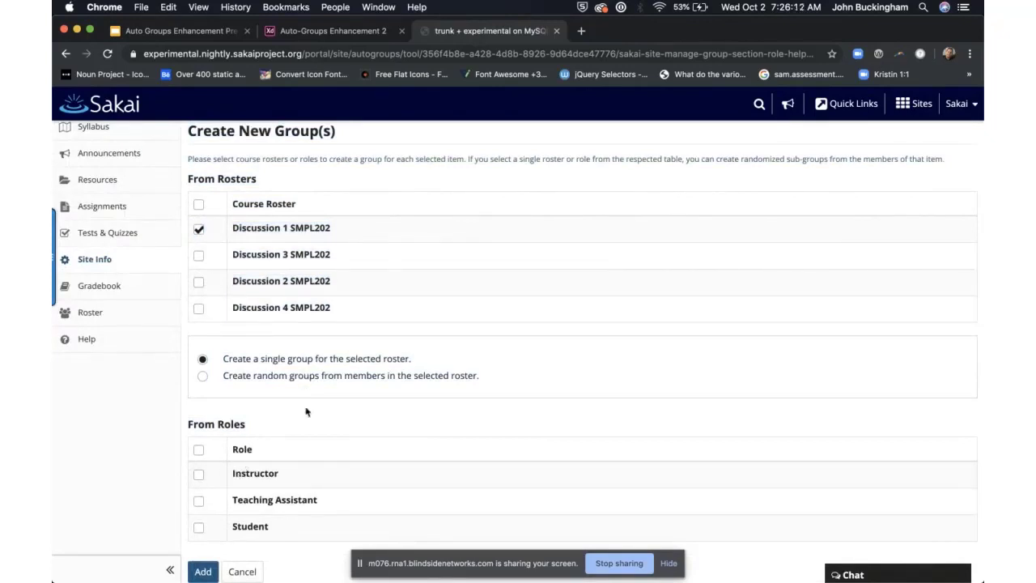
pyautogui.click(199, 256)
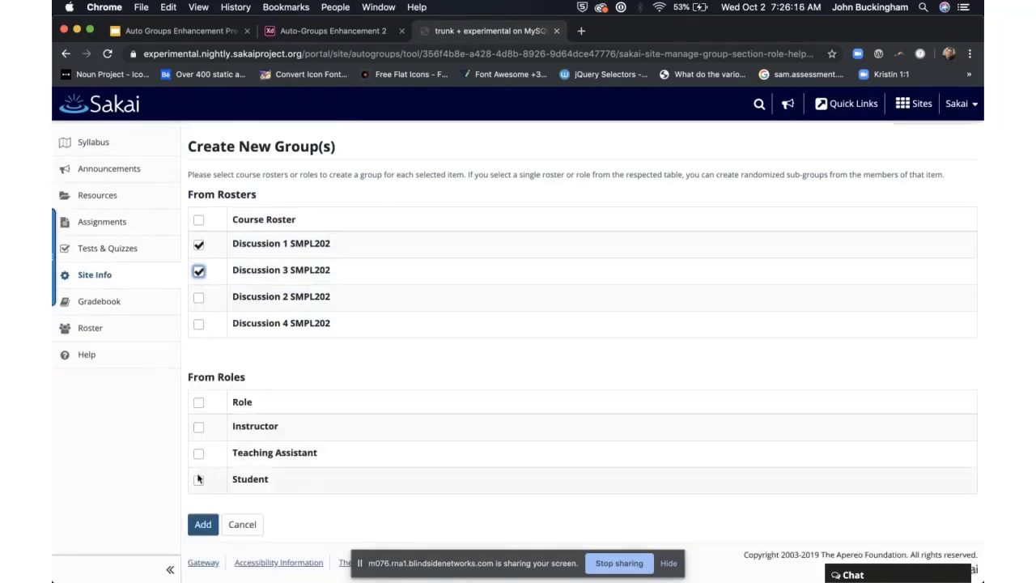
pyautogui.click(198, 479)
pyautogui.click(198, 435)
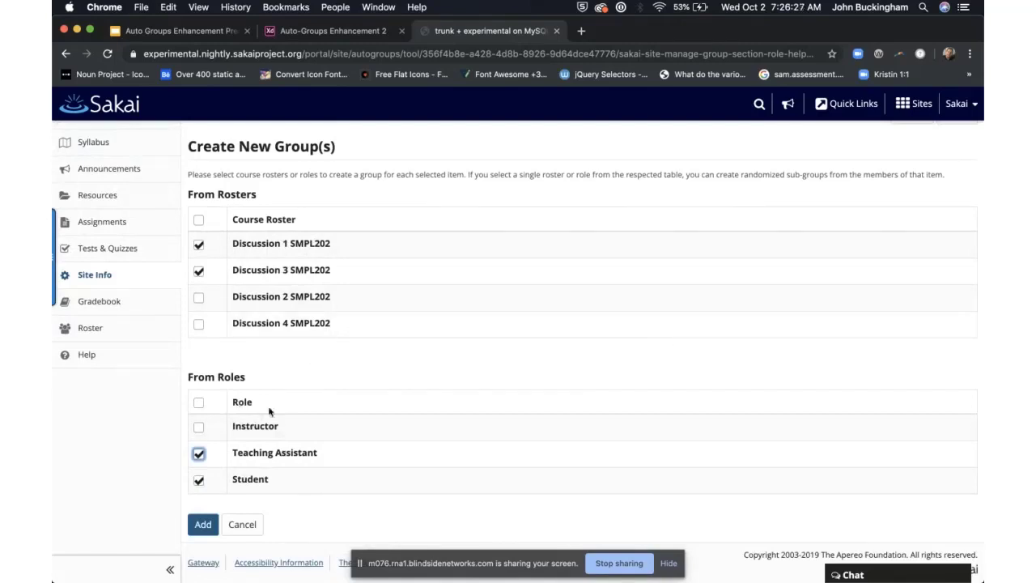
# Step: Add the Discussion 1, Discussion 3, Student and Teaching Assistant groups, then review the Group List
pyautogui.click(203, 525)
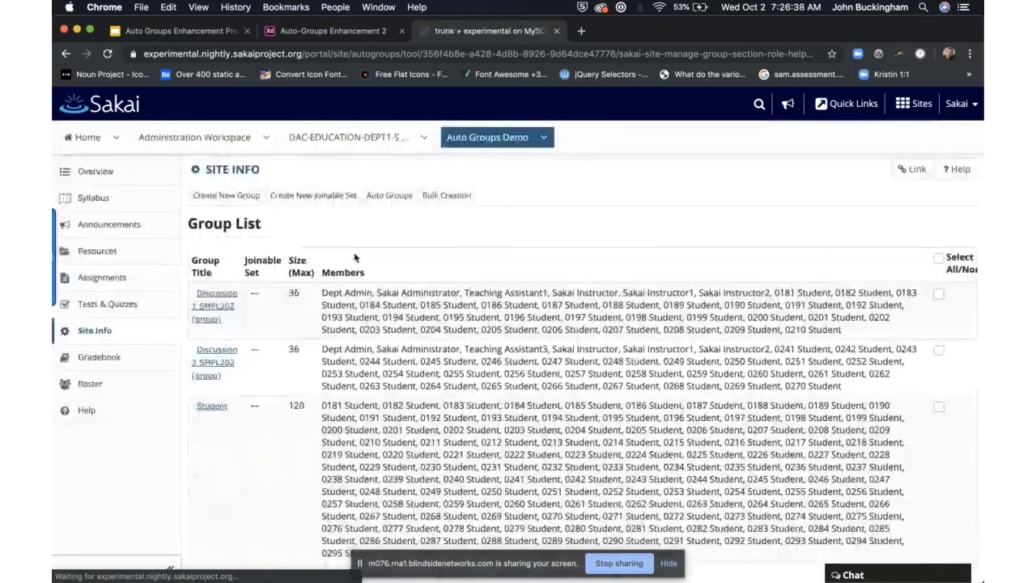
pyautogui.scroll(-2, 356, 275)
pyautogui.scroll(-1, 358, 299)
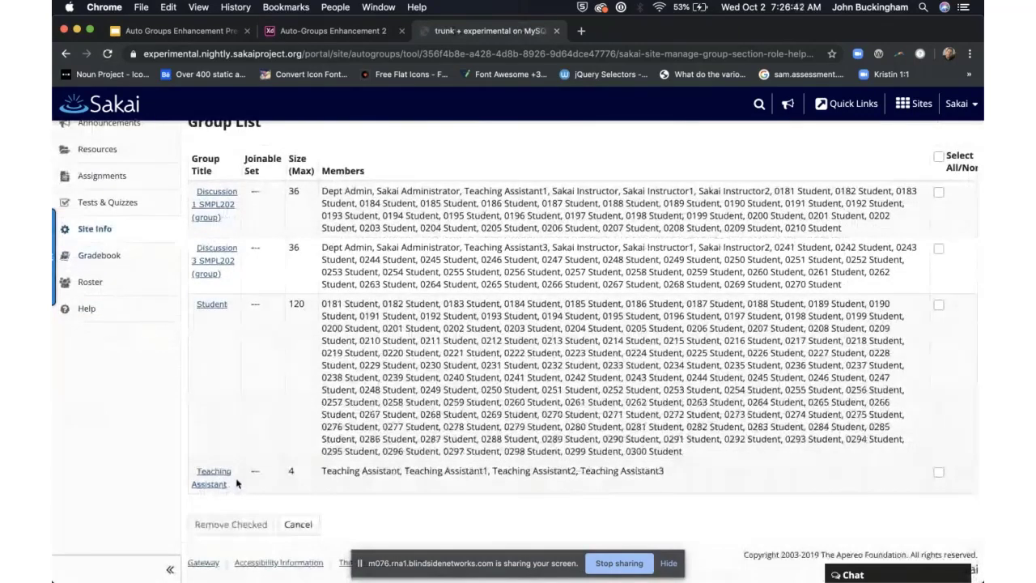
pyautogui.scroll(1, 312, 421)
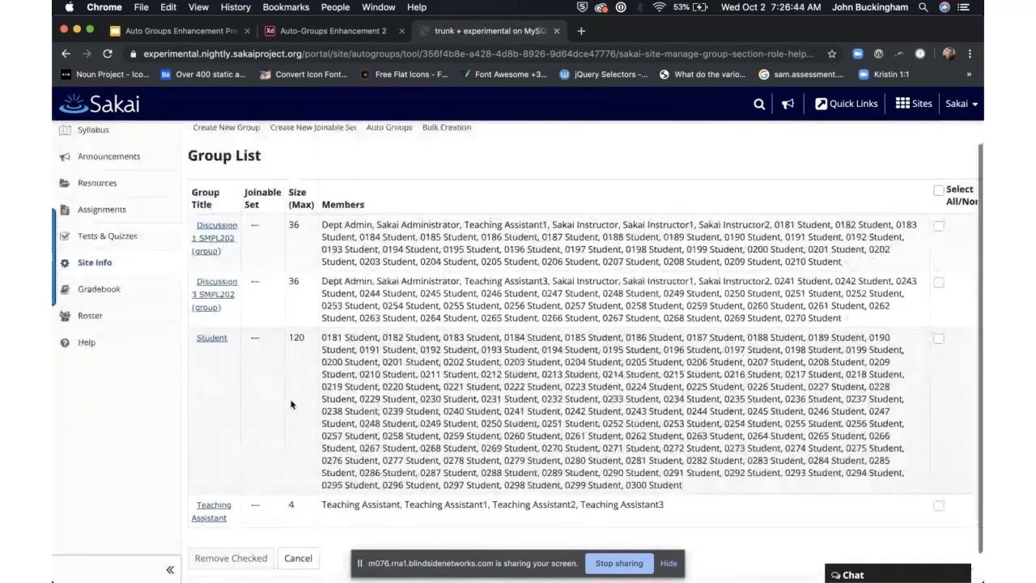
pyautogui.scroll(2, 293, 437)
pyautogui.scroll(-1, 293, 472)
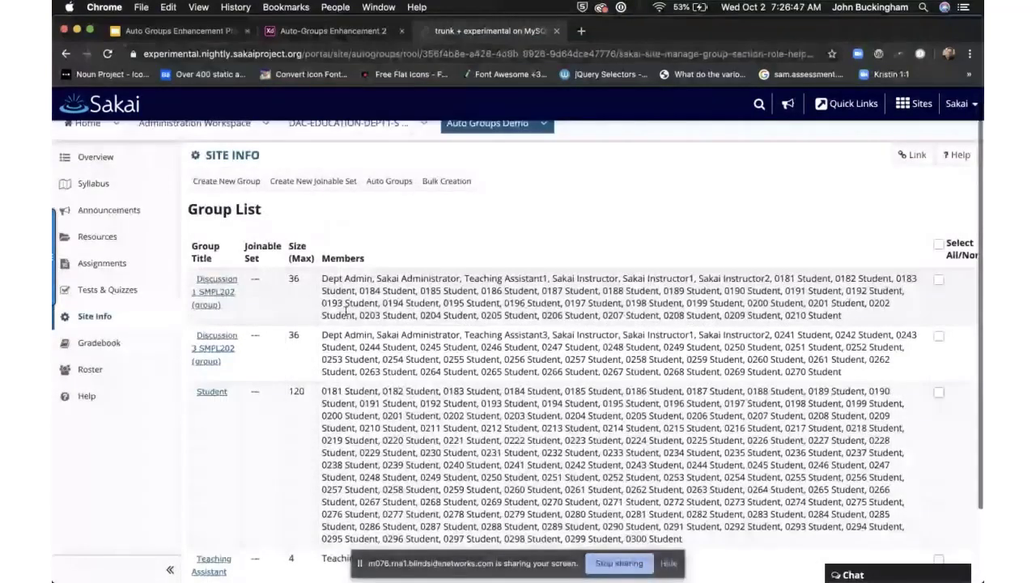
pyautogui.scroll(-1, 346, 310)
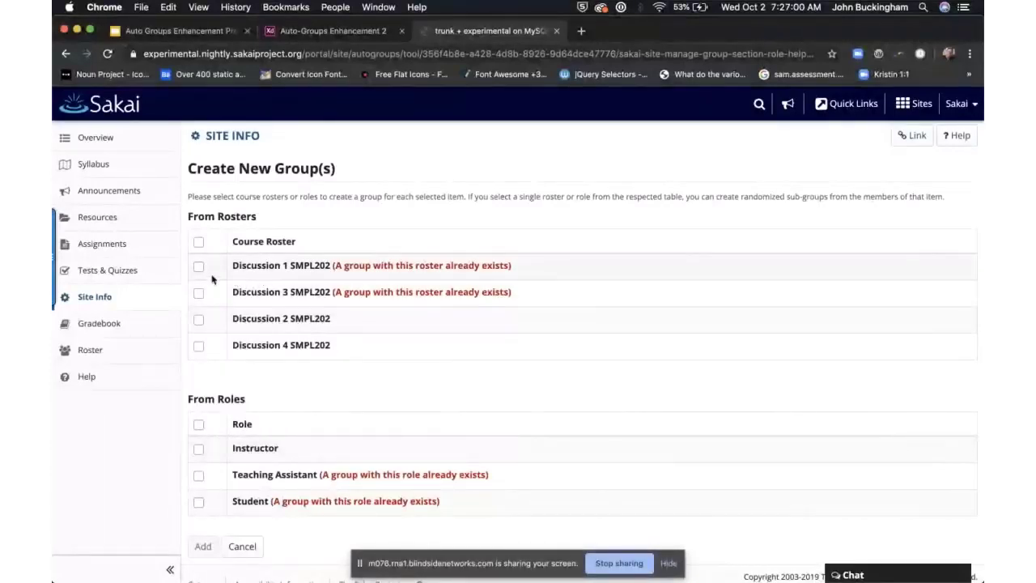
# Step: Select the Discussion 2 SMPL202 roster and choose Create random groups
pyautogui.click(200, 269)
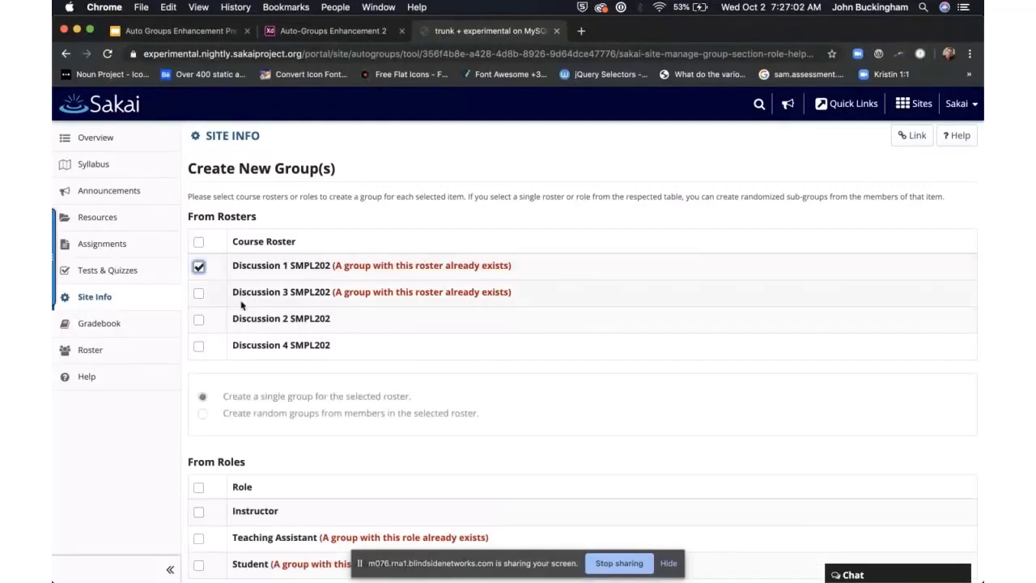
pyautogui.click(201, 269)
pyautogui.click(200, 320)
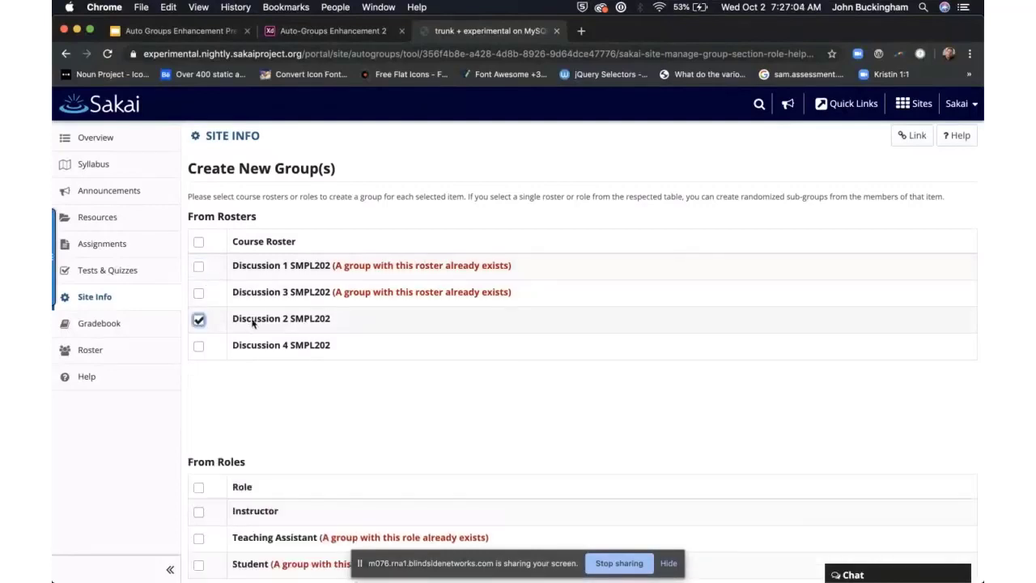
pyautogui.scroll(-2, 316, 307)
pyautogui.scroll(1, 316, 308)
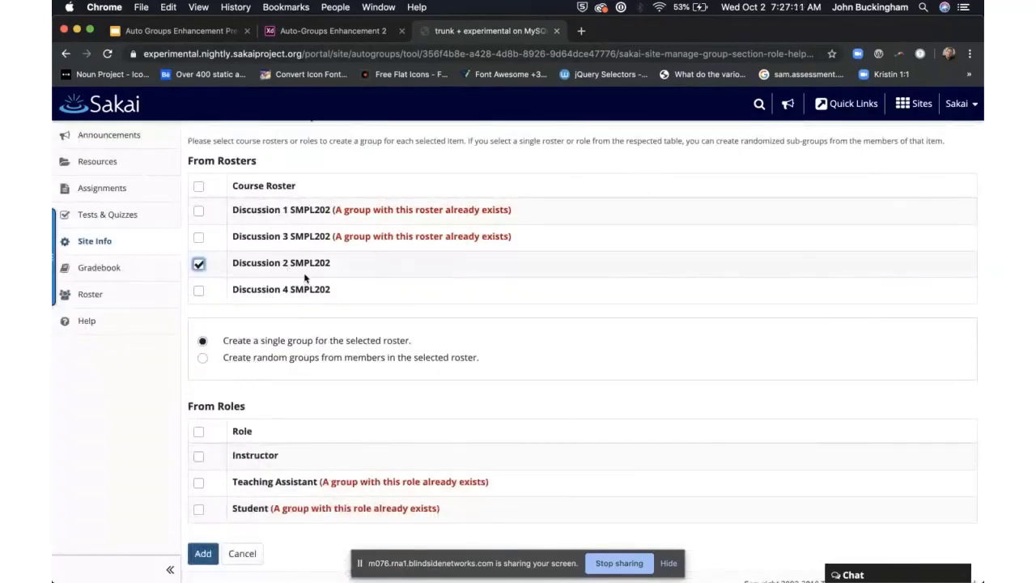
pyautogui.click(239, 359)
pyautogui.scroll(-1, 350, 351)
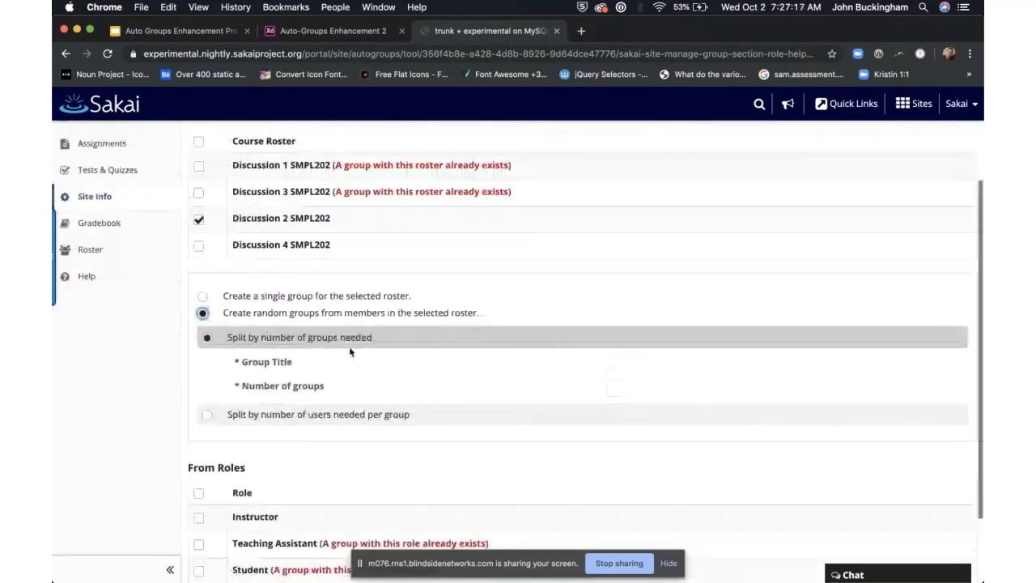
pyautogui.scroll(1, 350, 351)
# Step: Split by number of groups with title 'Group' and 5 groups, then add them
pyautogui.moveTo(340, 240); pyautogui.dragTo(231, 240)
pyautogui.click(648, 381)
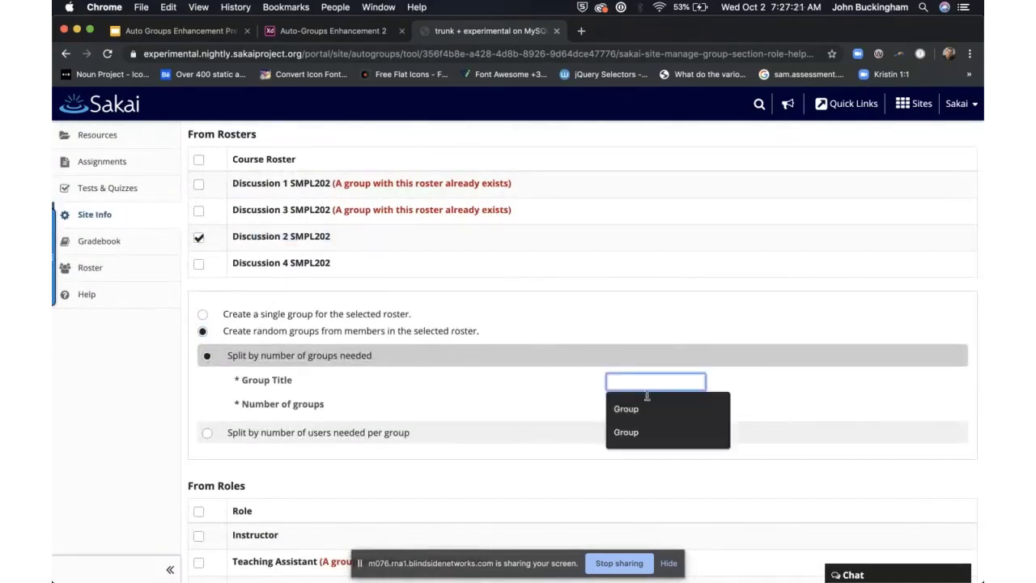
pyautogui.click(620, 406)
pyautogui.click(620, 402)
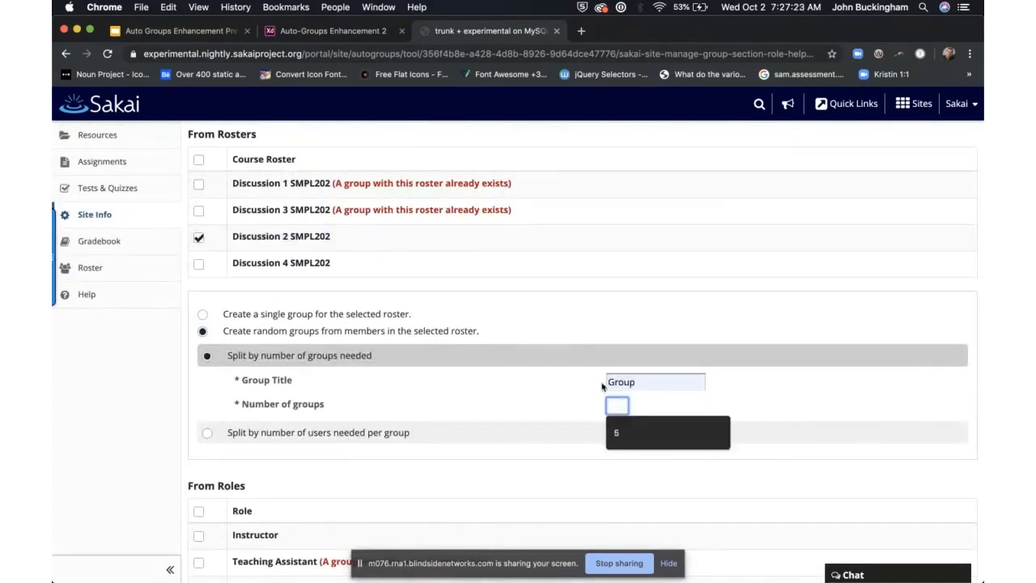
pyautogui.write('5')
pyautogui.click(479, 403)
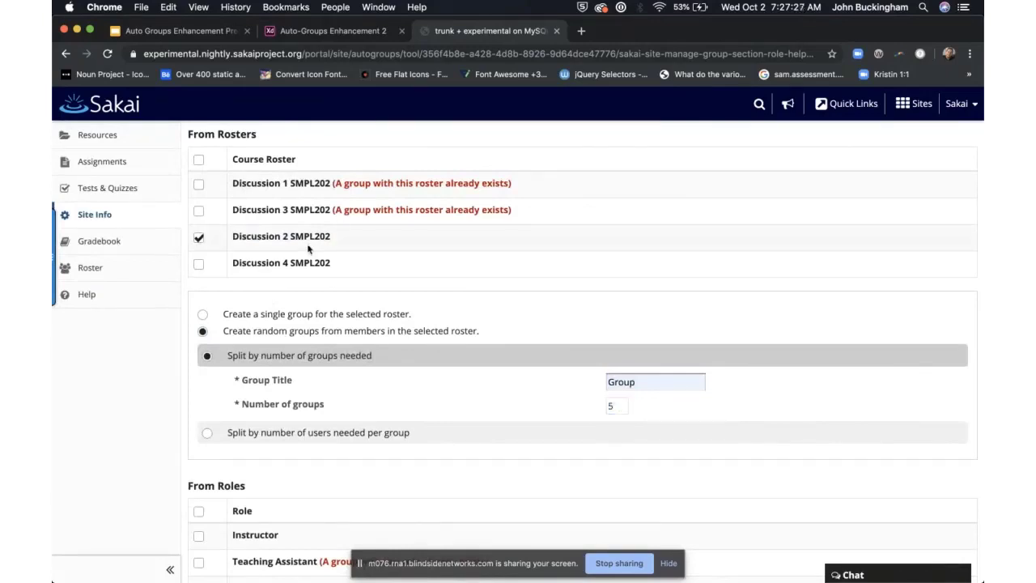
pyautogui.scroll(-3, 289, 249)
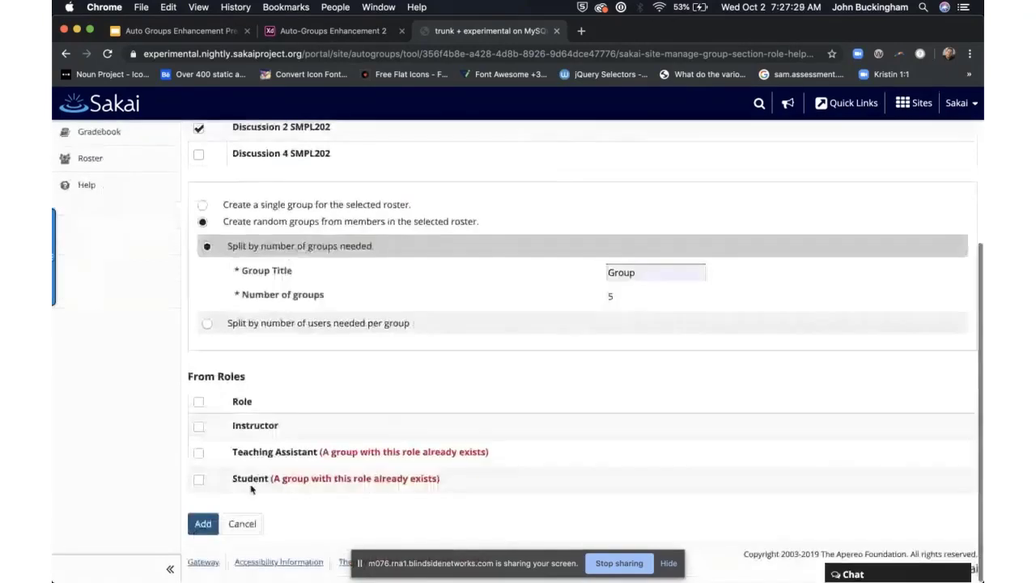
pyautogui.click(202, 523)
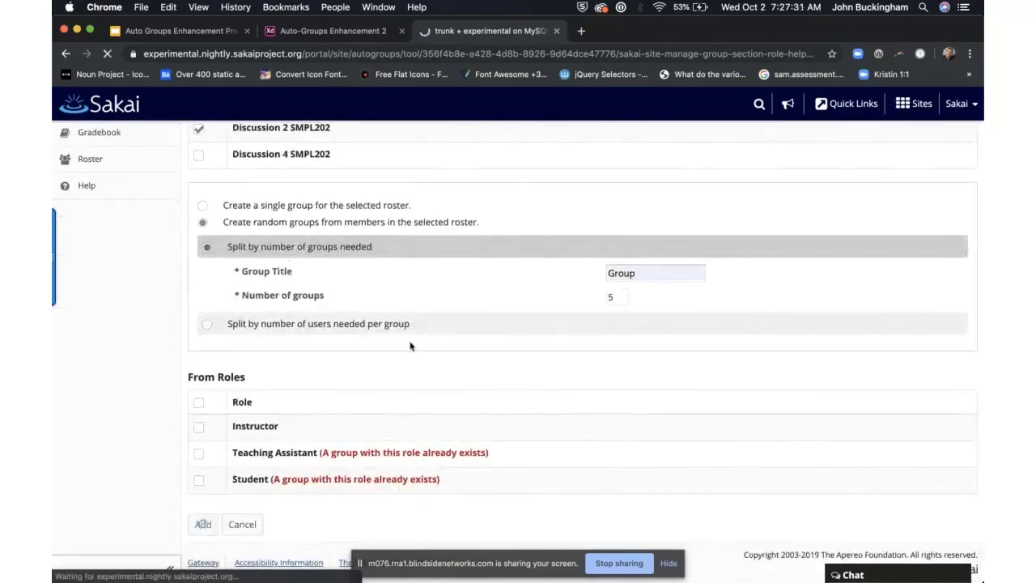
pyautogui.scroll(1, 344, 198)
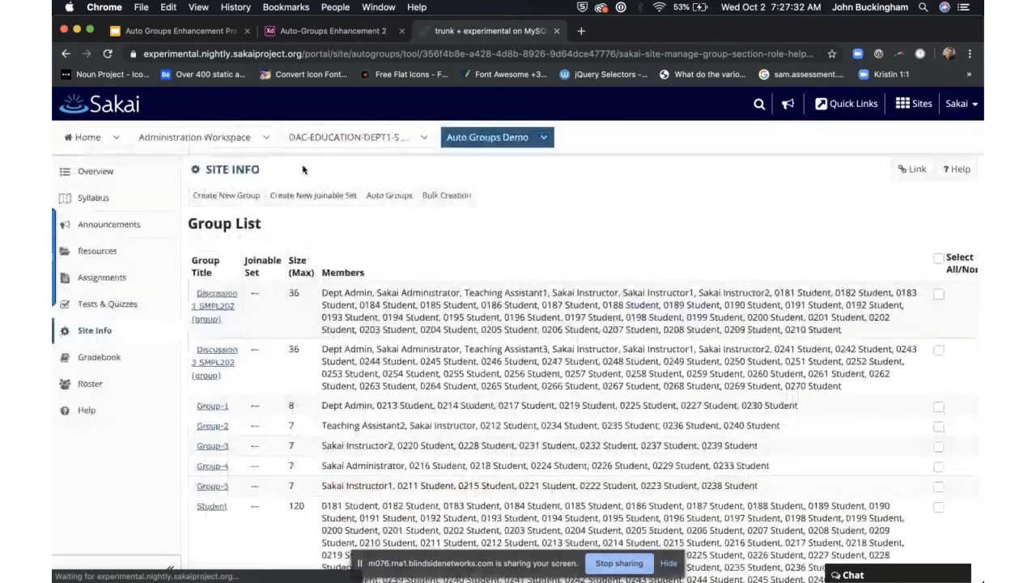
pyautogui.scroll(-3, 392, 389)
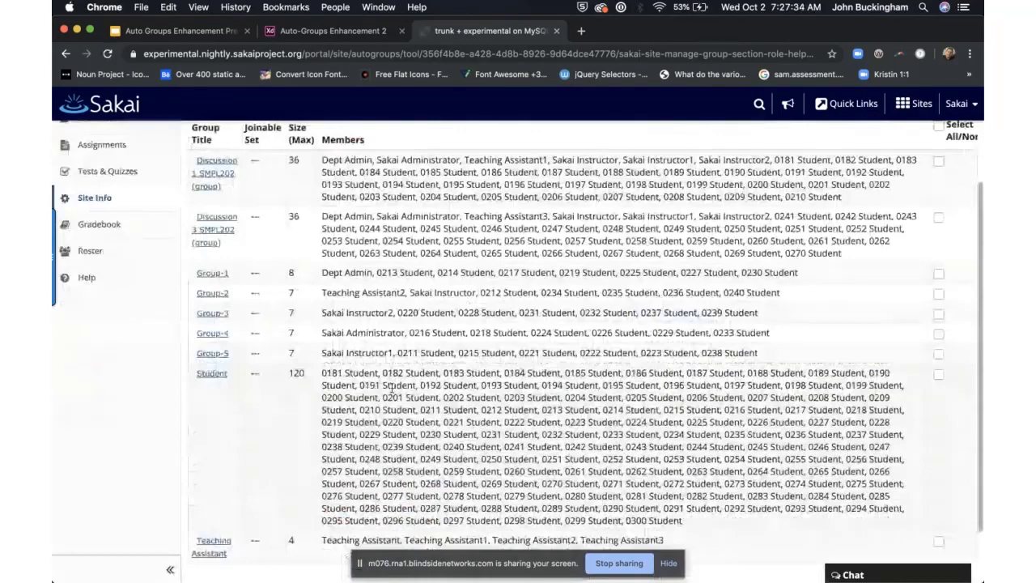
pyautogui.scroll(-1, 551, 421)
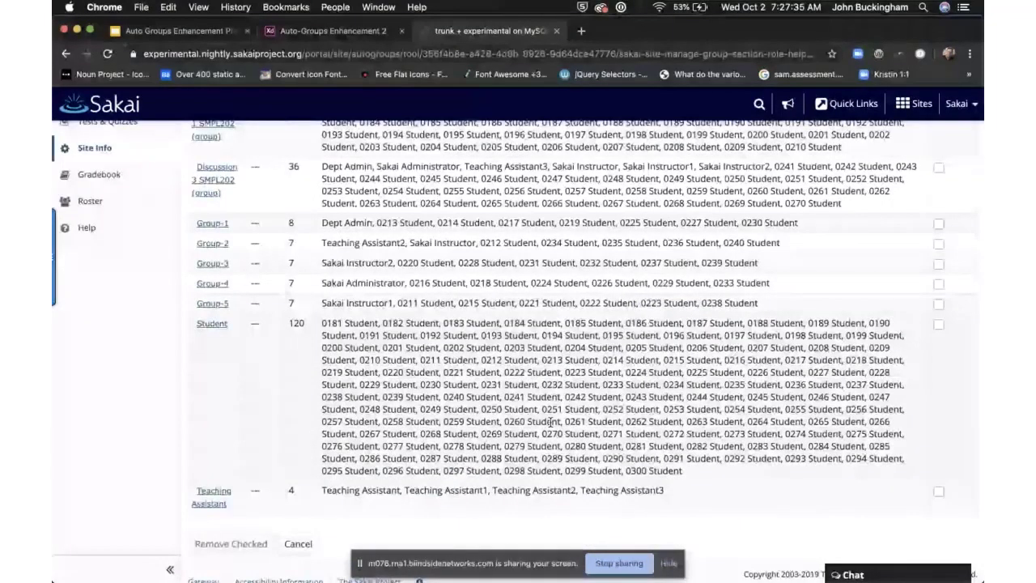
pyautogui.scroll(1, 550, 422)
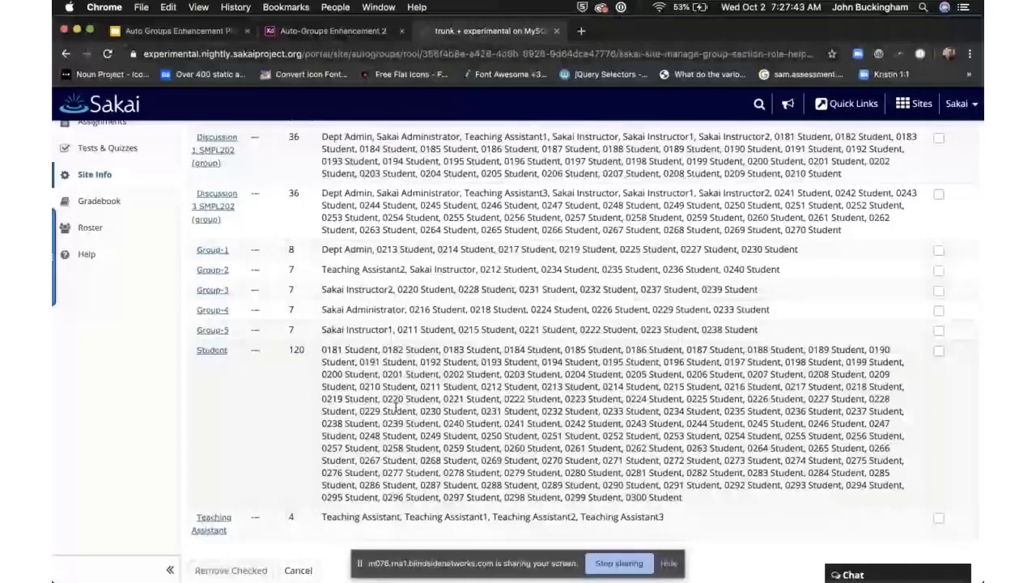
pyautogui.scroll(4, 395, 407)
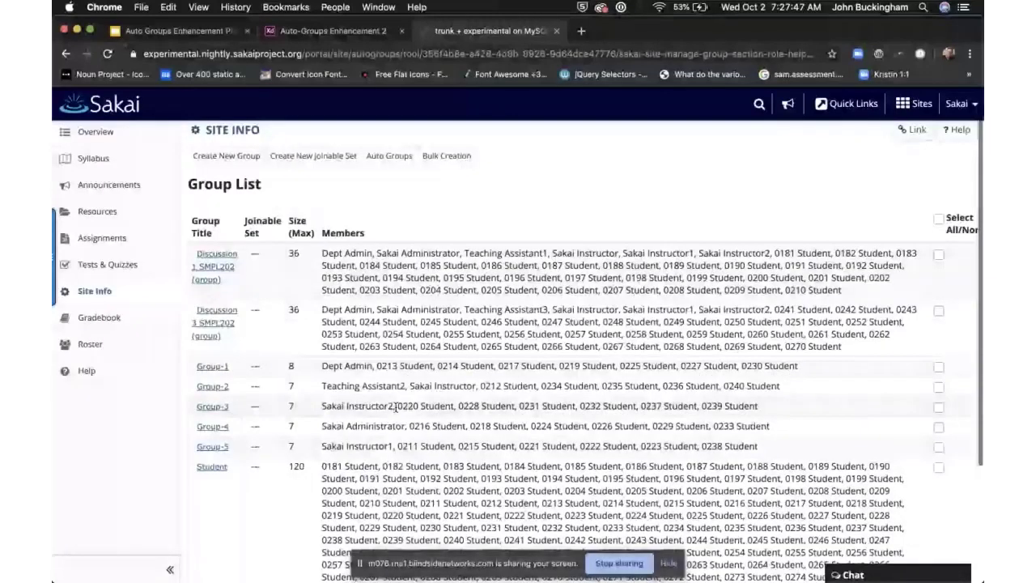
pyautogui.click(390, 155)
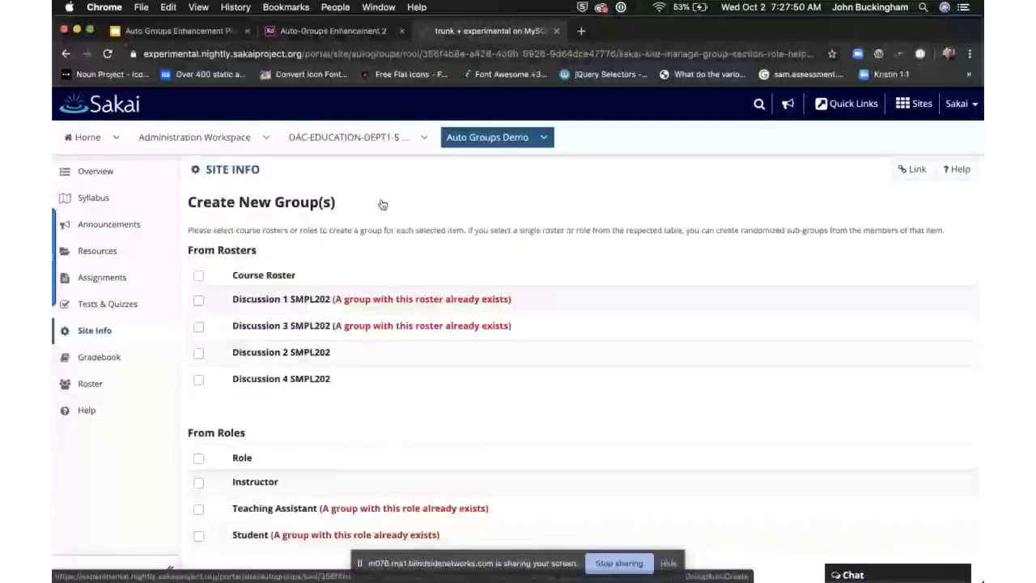
pyautogui.scroll(-2, 327, 344)
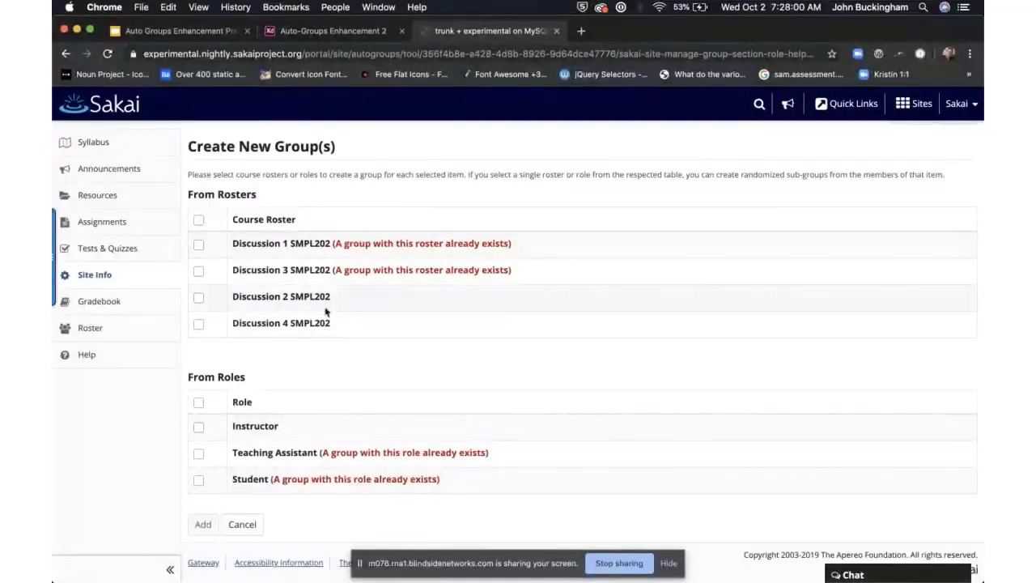
pyautogui.click(243, 524)
# Step: Highlight 'Sakai Instructor' in Group-2's member list, then scroll back to the top
pyautogui.scroll(-3, 485, 339)
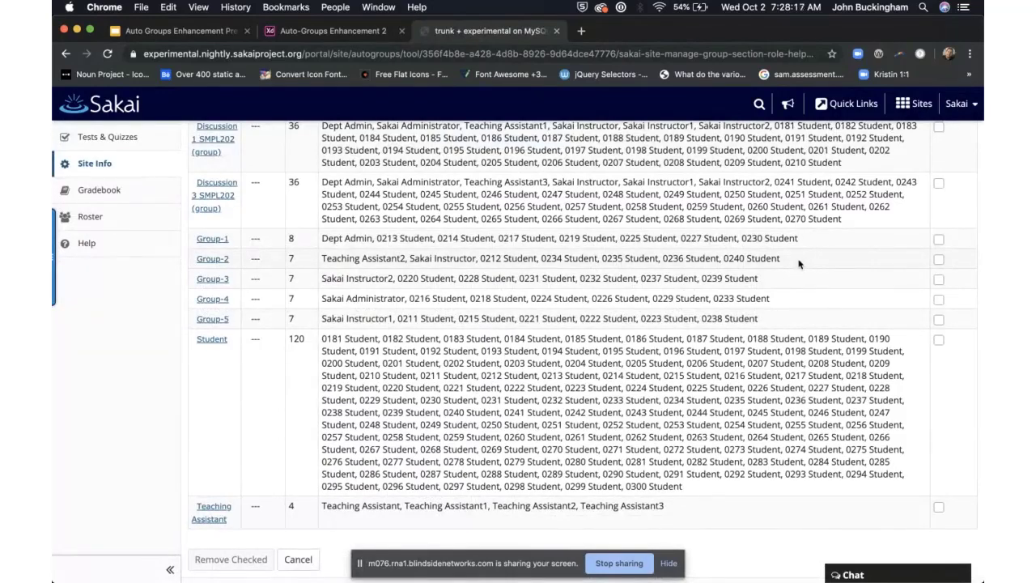
pyautogui.moveTo(798, 263); pyautogui.dragTo(322, 256)
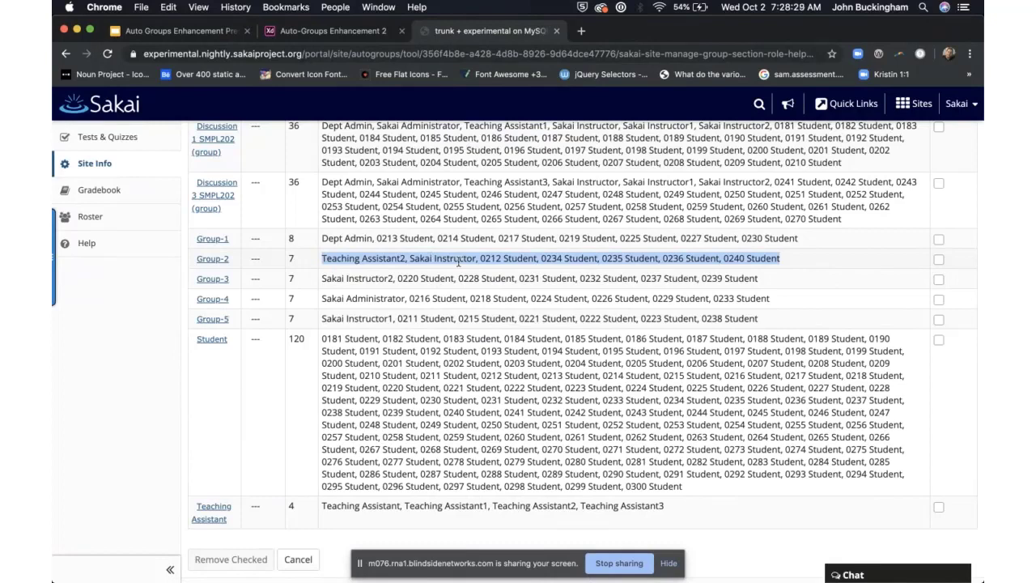
pyautogui.click(793, 261)
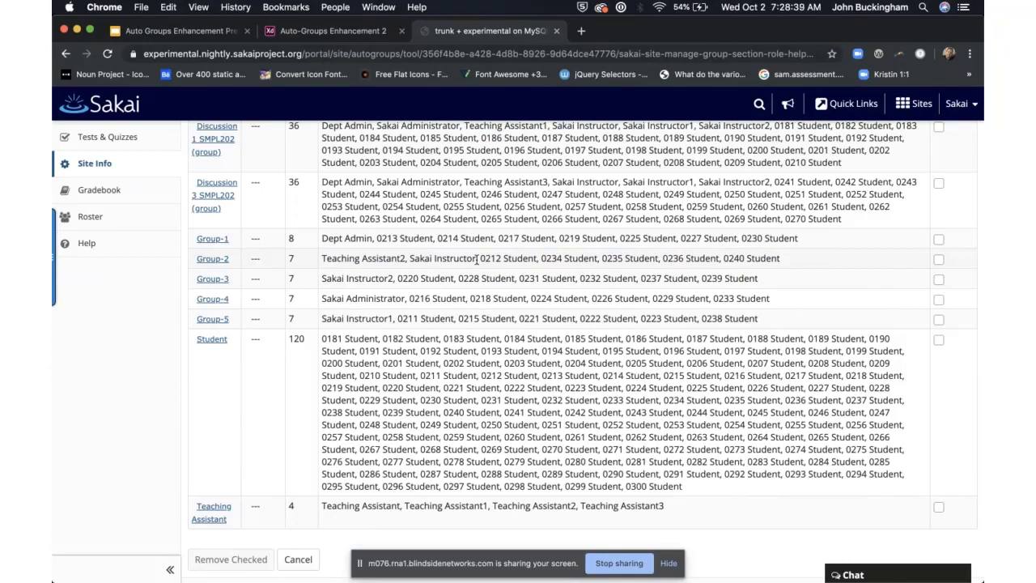
pyautogui.moveTo(477, 259); pyautogui.dragTo(410, 258)
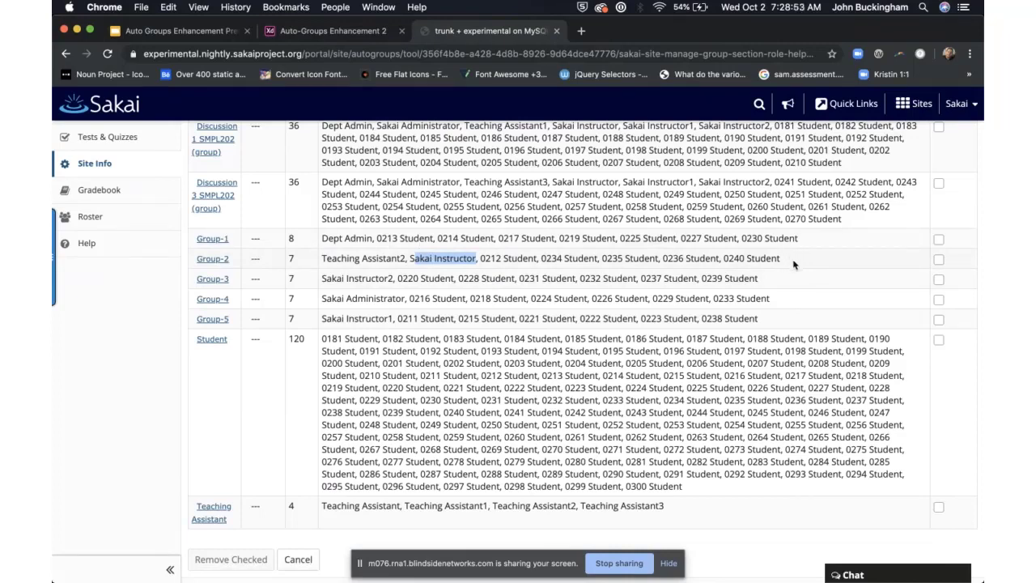
pyautogui.moveTo(794, 264); pyautogui.dragTo(320, 258)
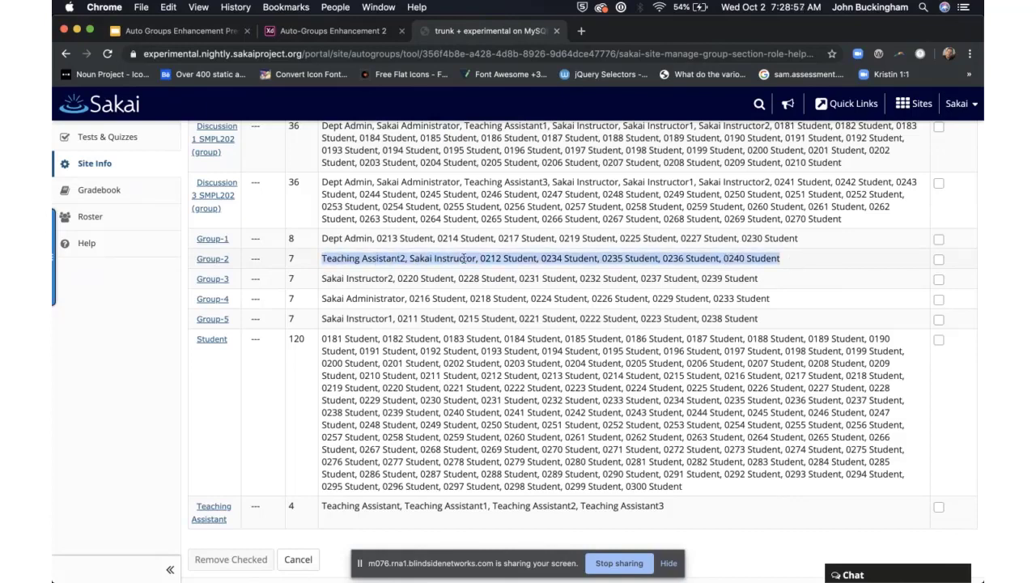
pyautogui.click(477, 257)
pyautogui.moveTo(476, 257); pyautogui.dragTo(411, 259)
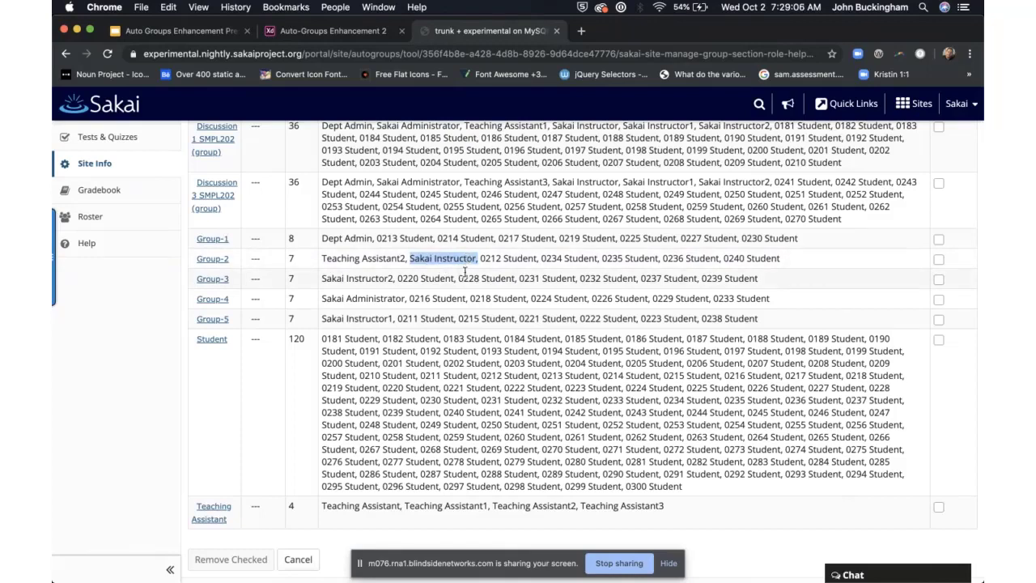
pyautogui.scroll(2, 465, 271)
pyautogui.scroll(1, 464, 270)
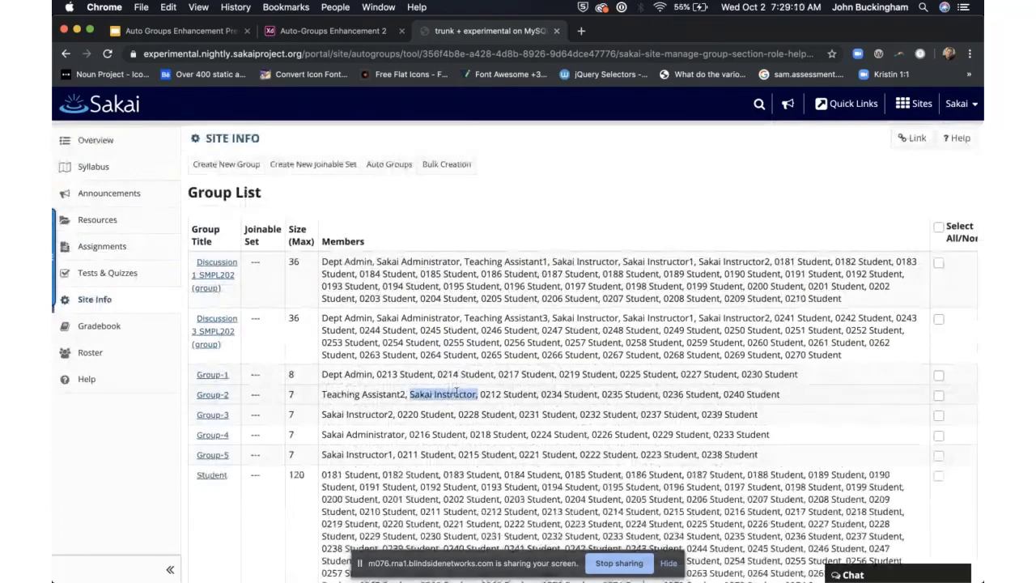
pyautogui.click(389, 165)
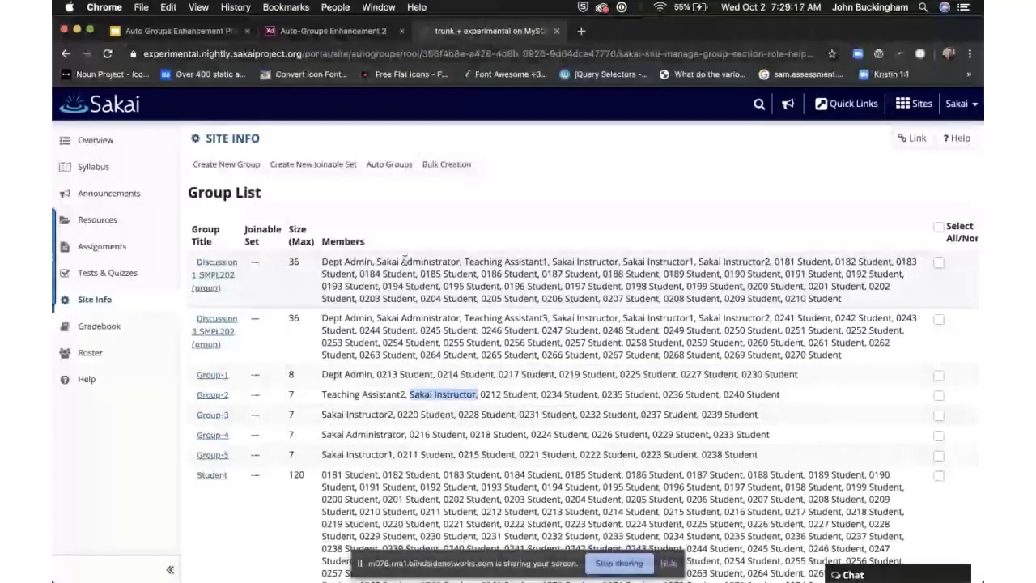
# Step: Reopen Auto Groups and tick the Teaching Assistant and Student roles
pyautogui.click(389, 165)
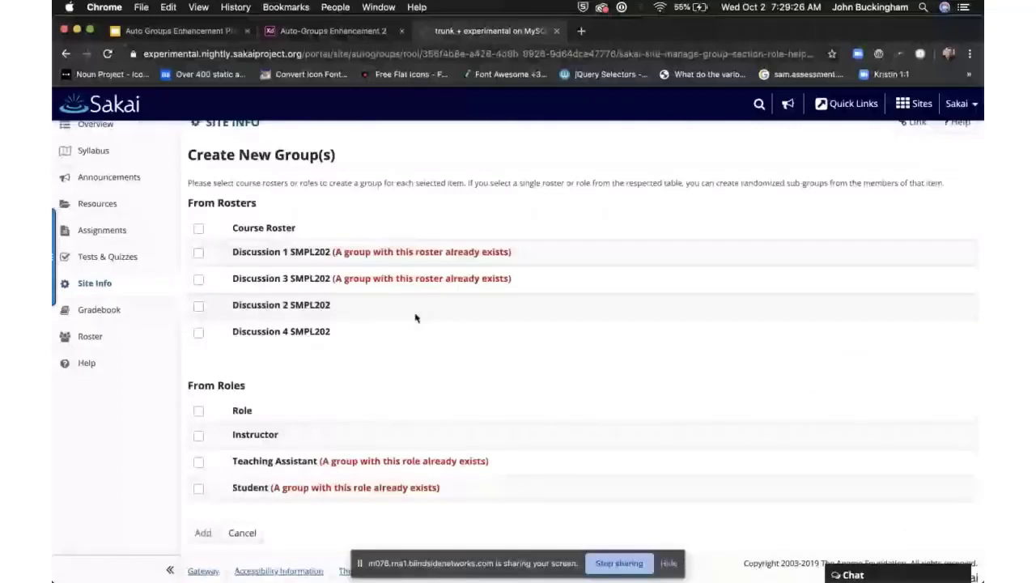
pyautogui.scroll(1, 415, 318)
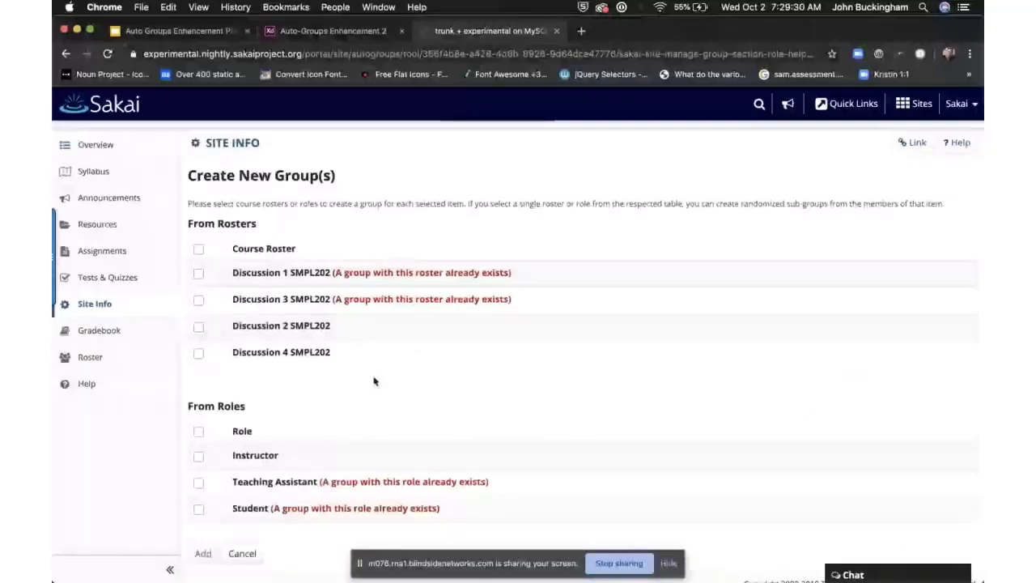
pyautogui.click(198, 482)
pyautogui.scroll(-2, 248, 461)
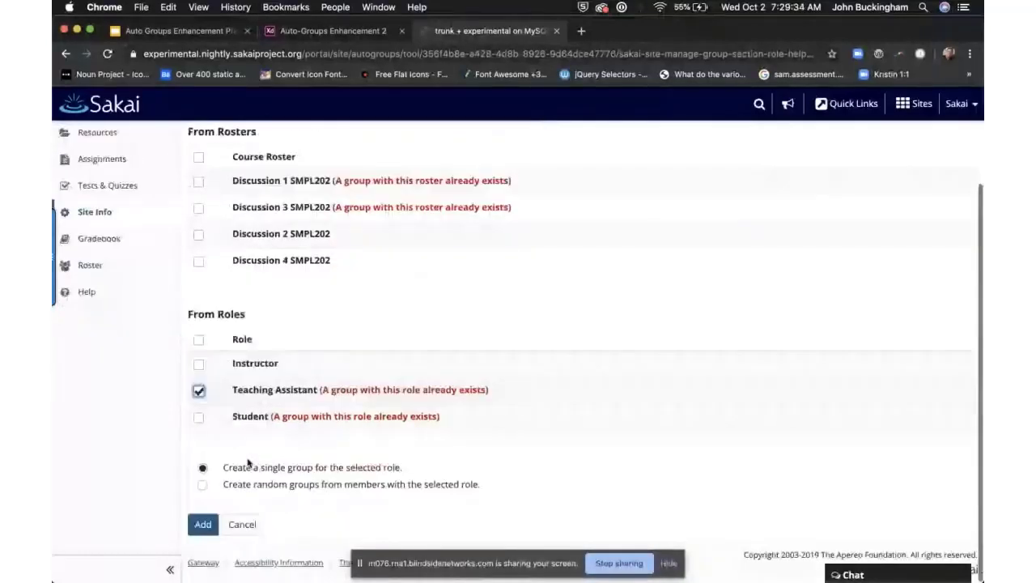
pyautogui.click(198, 418)
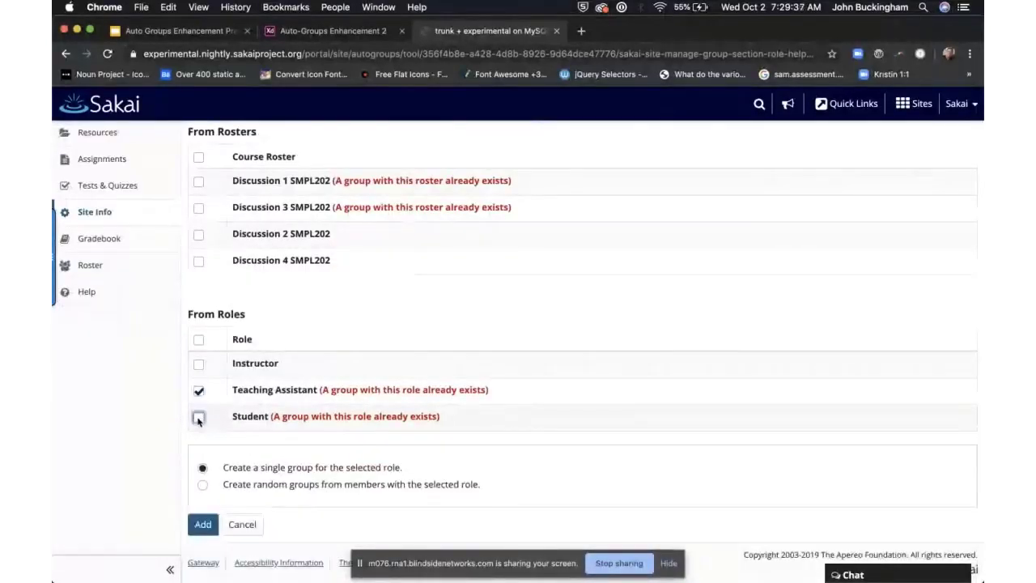
pyautogui.scroll(1, 347, 312)
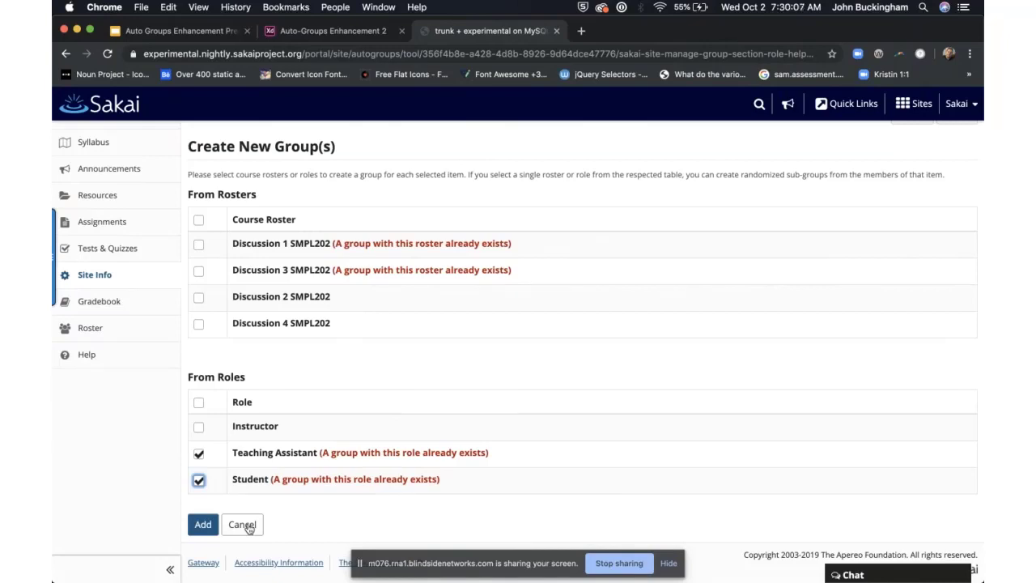
# Step: Cancel the Create New Group(s) form and scroll back up the Group List
pyautogui.click(248, 526)
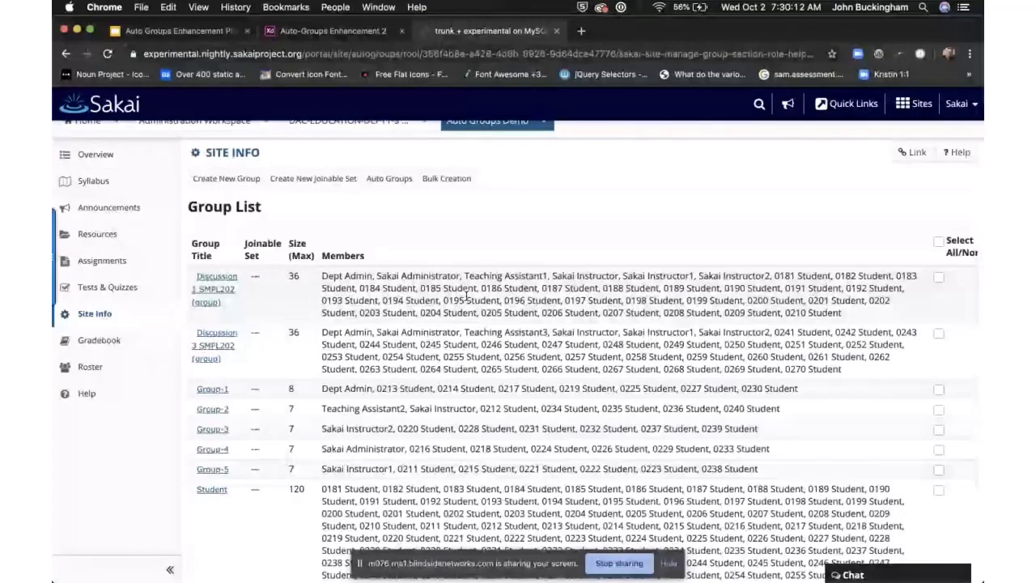
pyautogui.scroll(1, 466, 296)
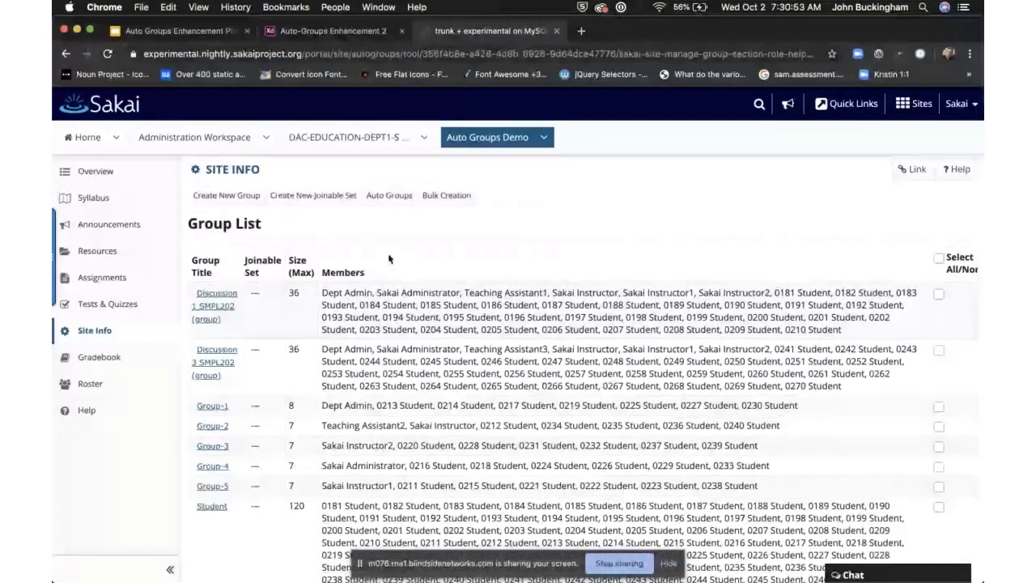
pyautogui.scroll(-1, 397, 183)
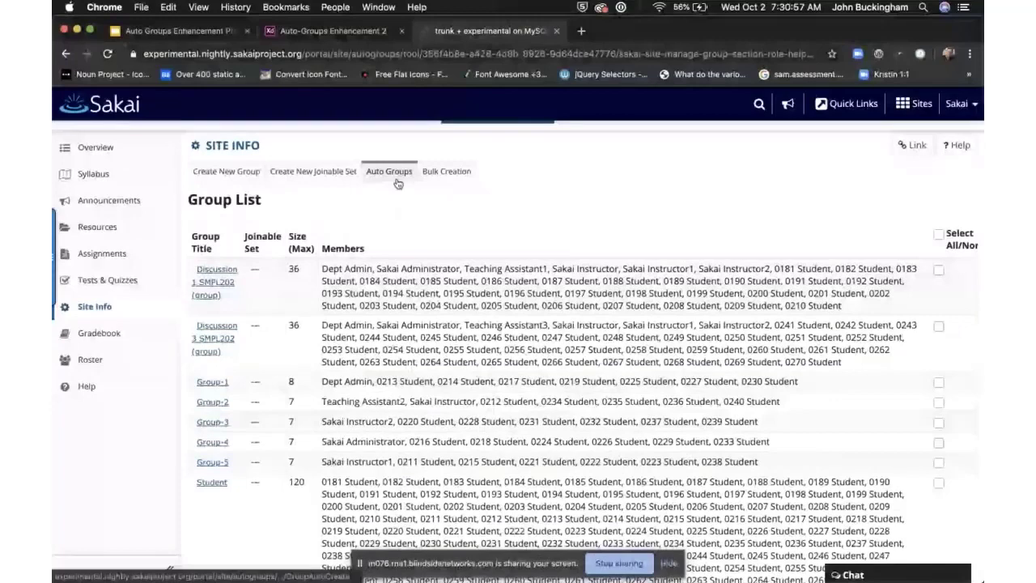
pyautogui.scroll(1, 394, 202)
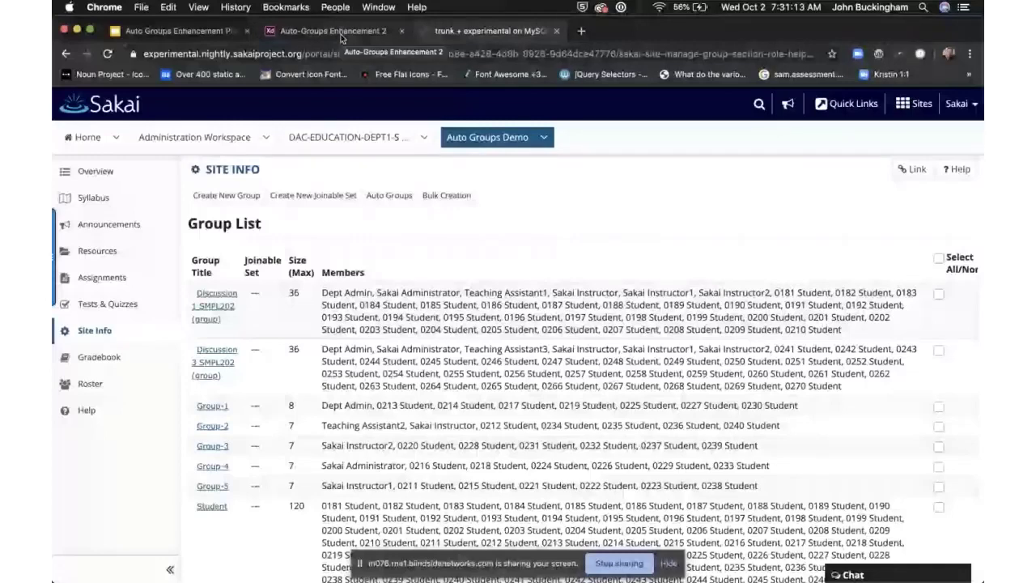
pyautogui.click(340, 31)
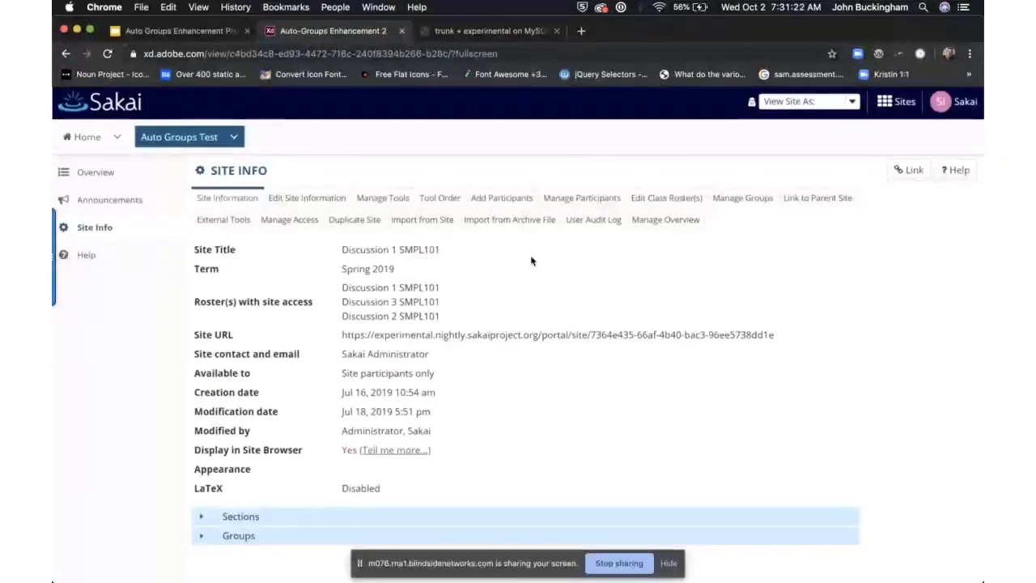
pyautogui.click(204, 32)
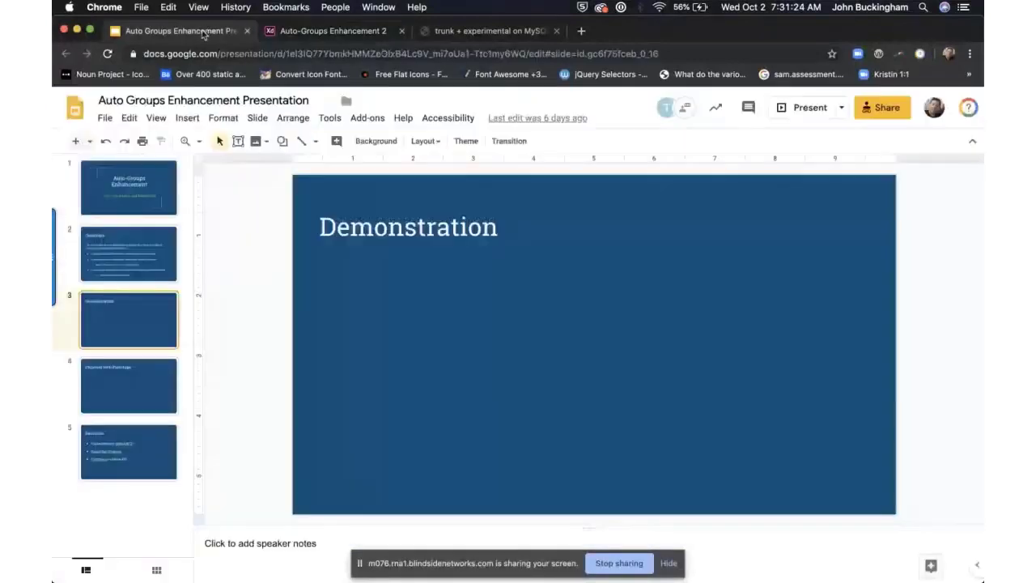
pyautogui.click(150, 383)
pyautogui.click(135, 458)
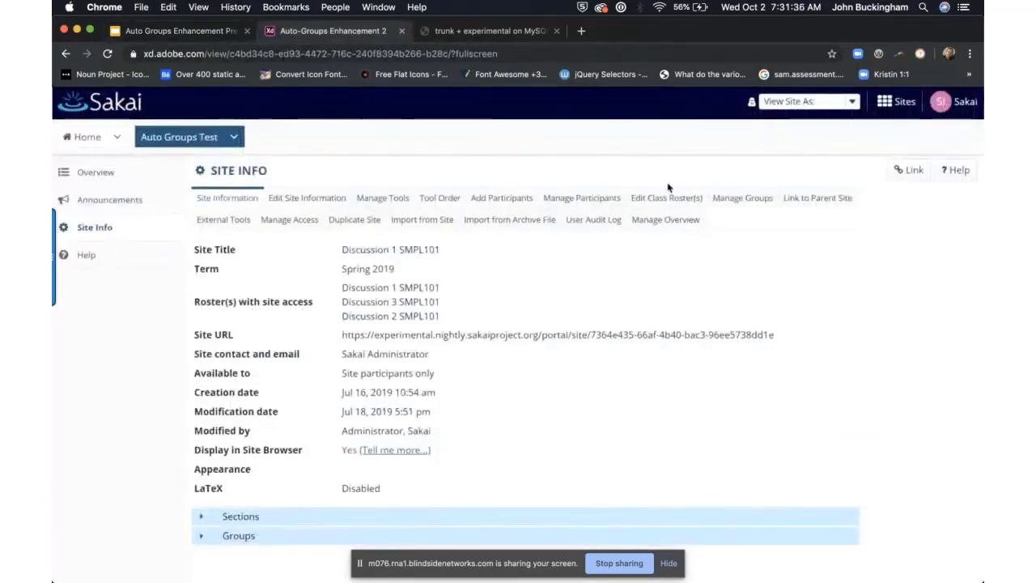
pyautogui.click(668, 564)
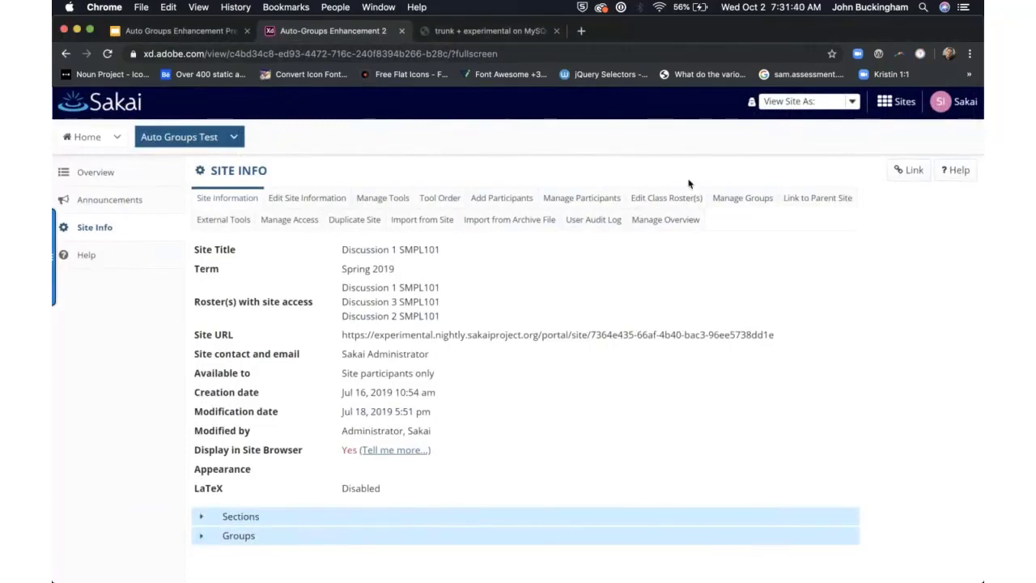
pyautogui.click(647, 201)
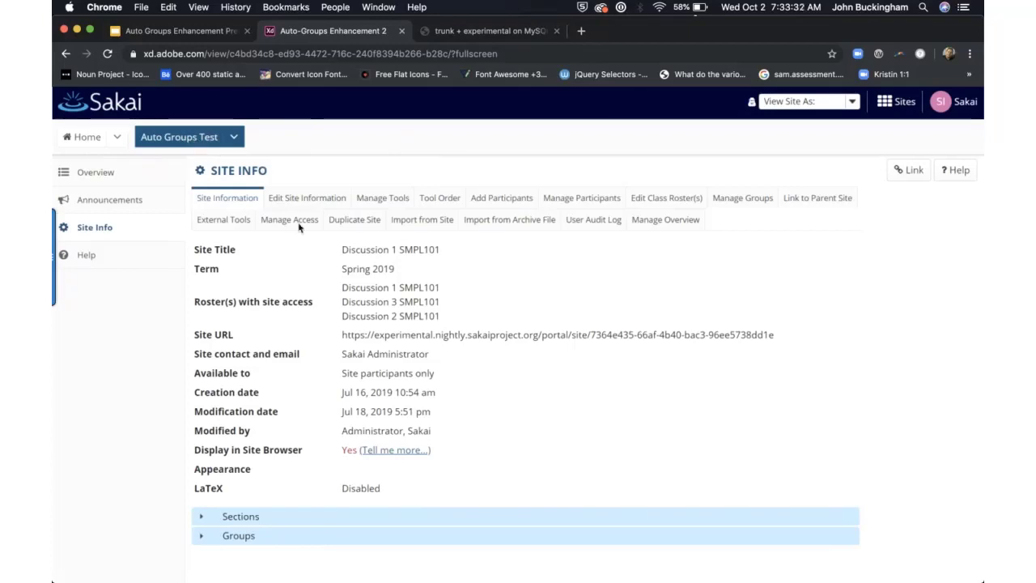
pyautogui.click(732, 204)
# Step: In the XD prototype, go to Manage Groups and launch the wizard via Auto Groups
pyautogui.click(734, 207)
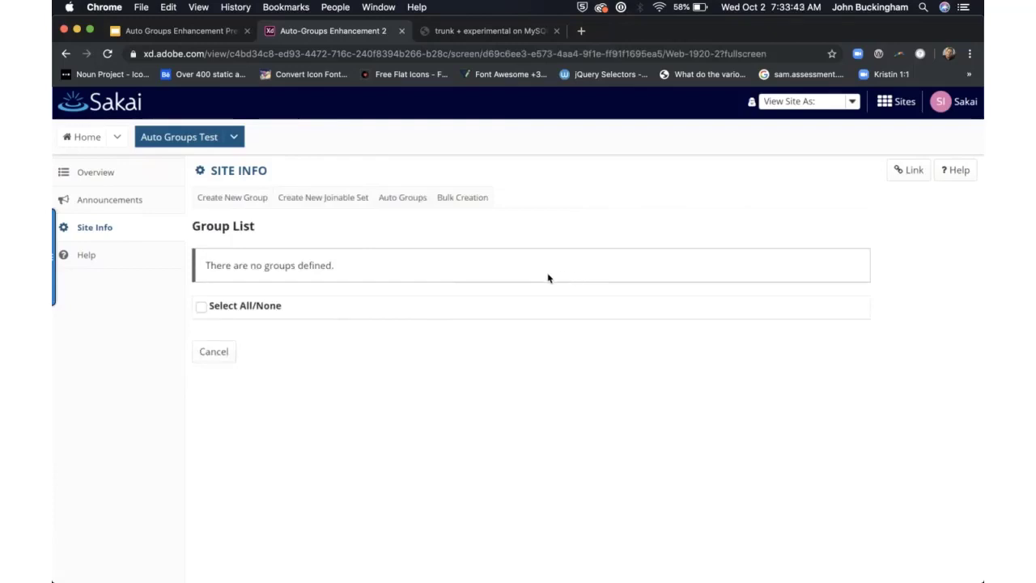
pyautogui.click(414, 200)
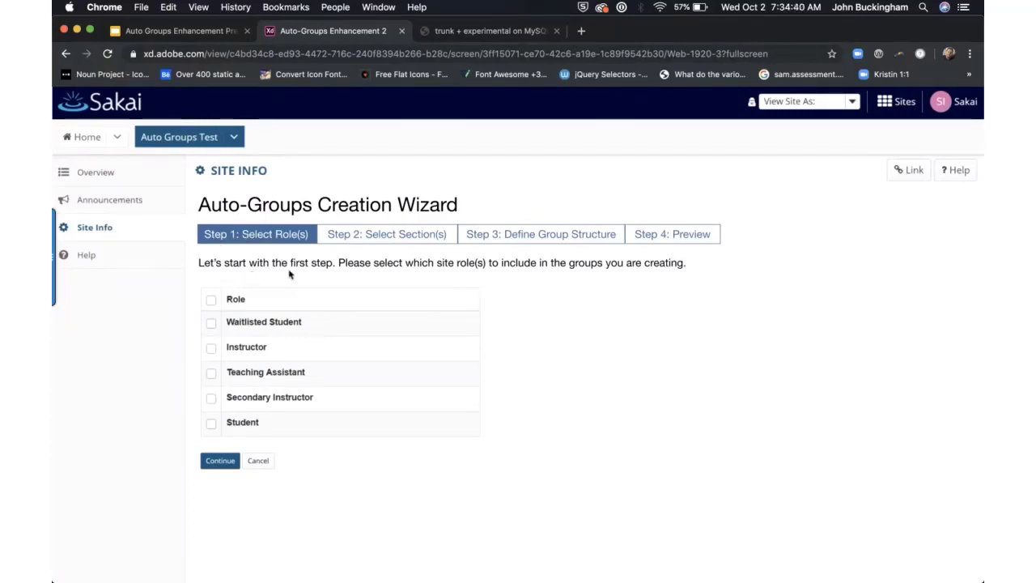
# Step: Include the Waitlisted Student and Student roles and continue to Step 2, Select Section(s)
pyautogui.click(430, 272)
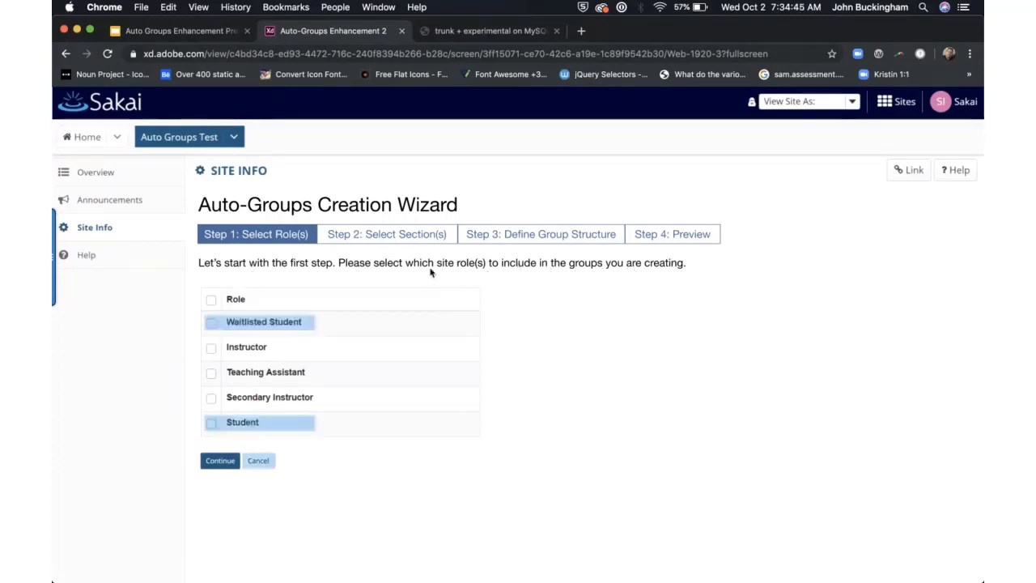
pyautogui.click(254, 327)
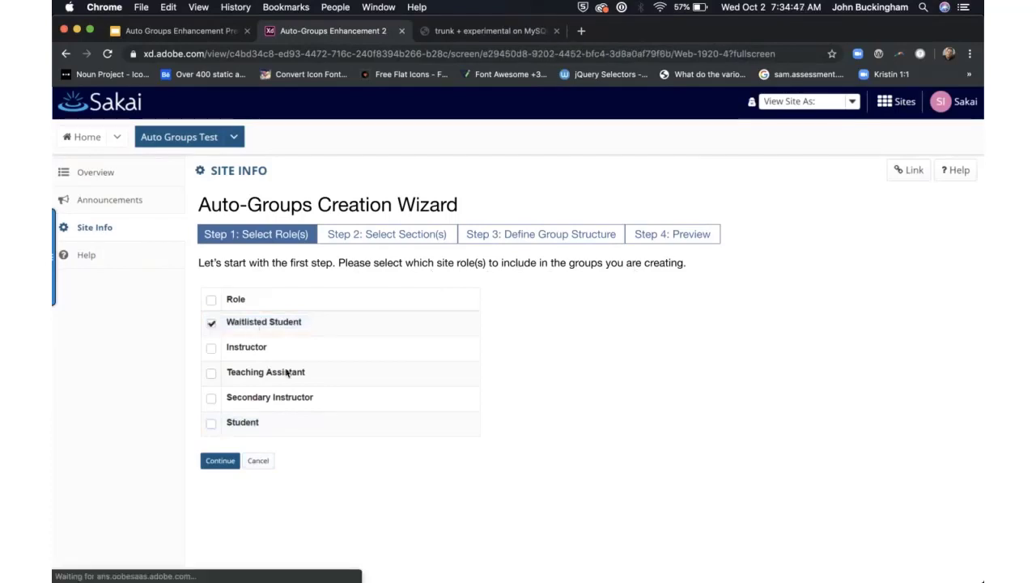
pyautogui.click(244, 423)
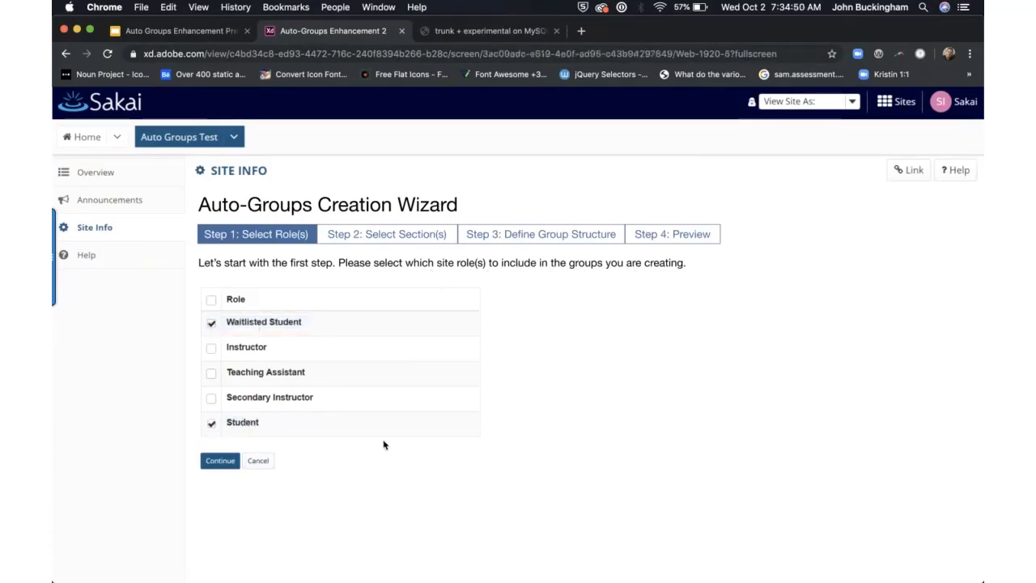
pyautogui.click(219, 460)
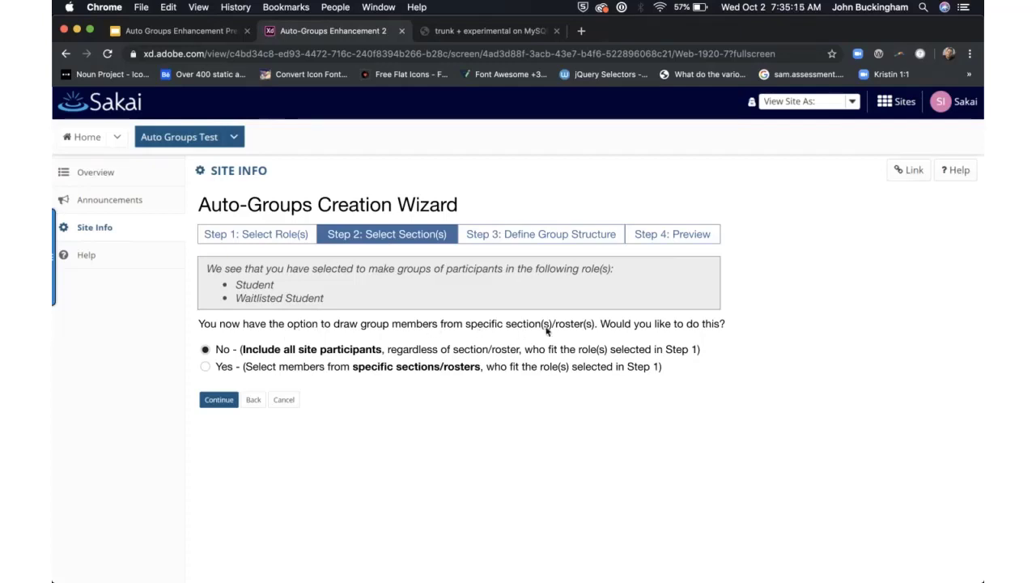
# Step: Limit groups to sections Discussion 1 SMPL 101 and Discussion 2 SMPL 101, then continue to Step 3
pyautogui.click(205, 366)
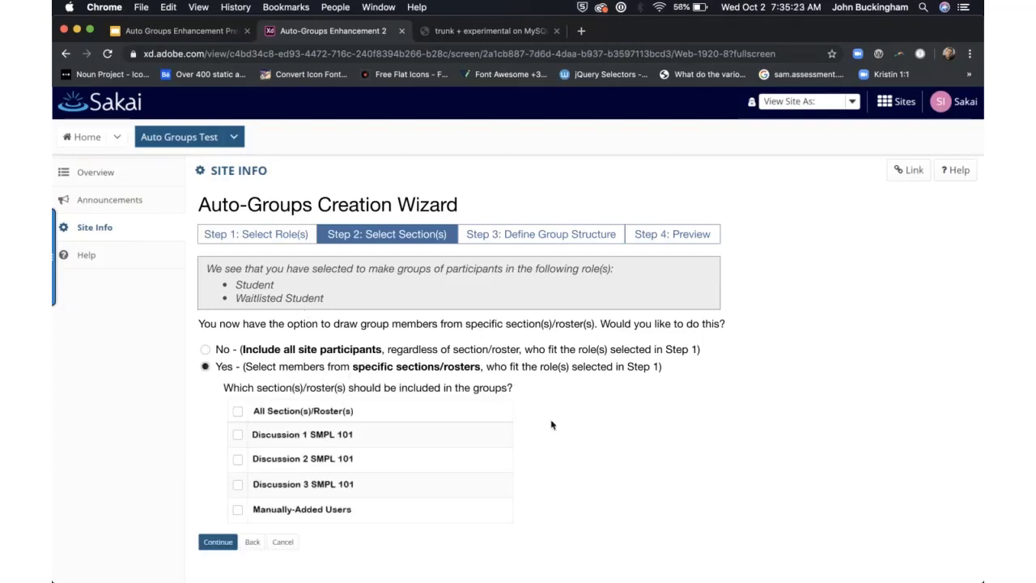
pyautogui.click(492, 432)
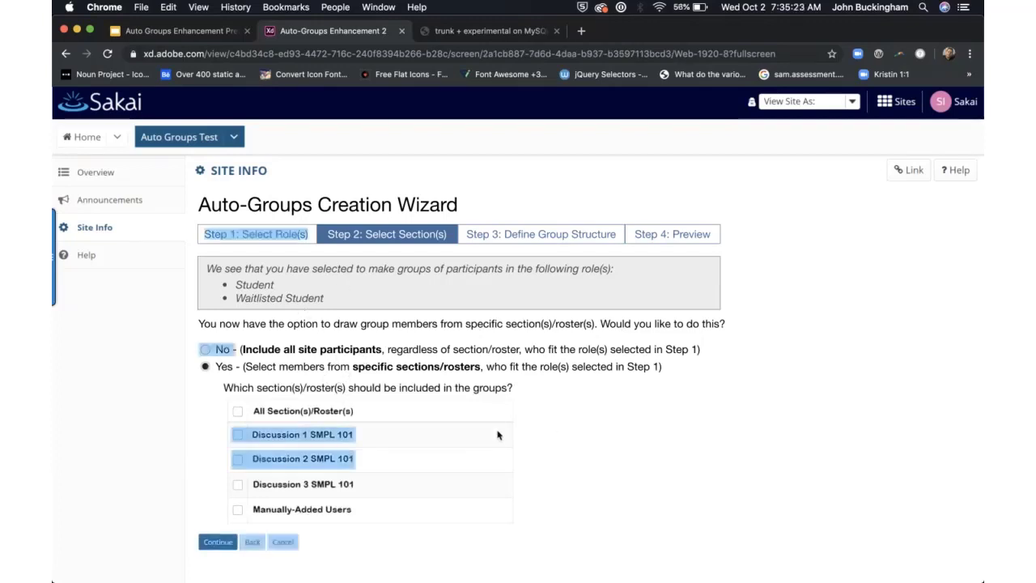
pyautogui.click(320, 437)
pyautogui.click(304, 461)
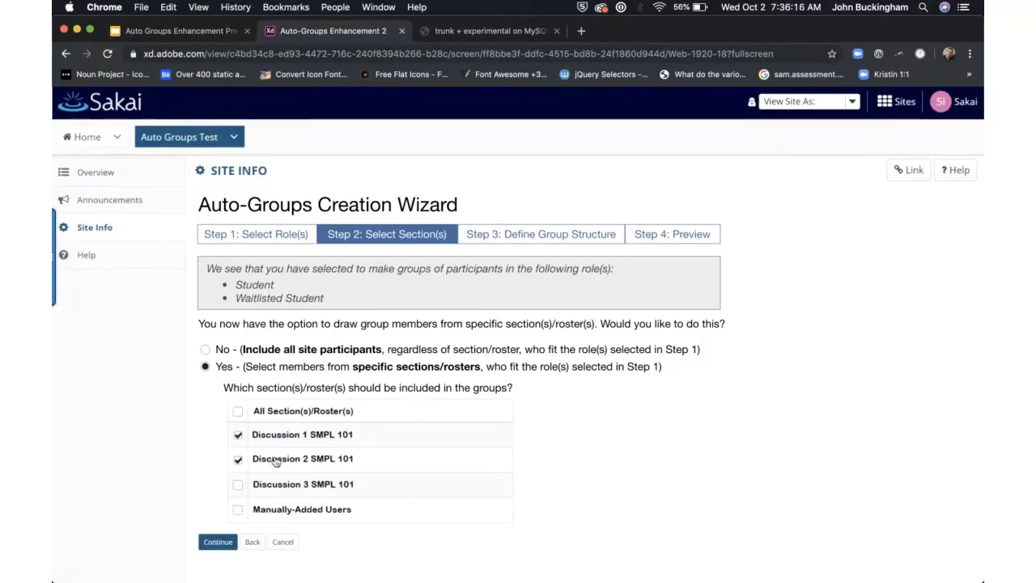
pyautogui.click(214, 546)
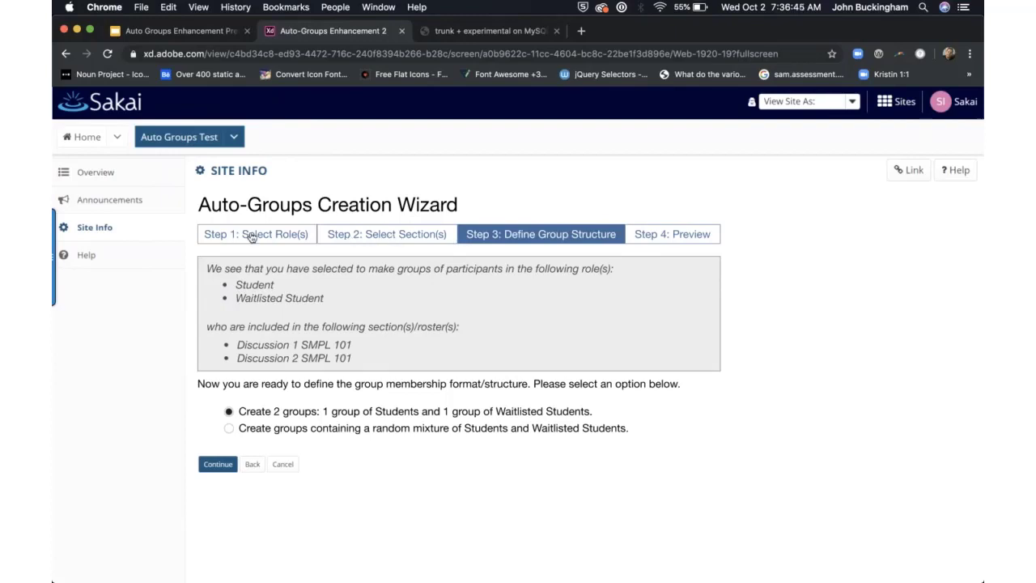
# Step: Step back to section selection, then return to Step 3, Define Group Structure
pyautogui.click(377, 234)
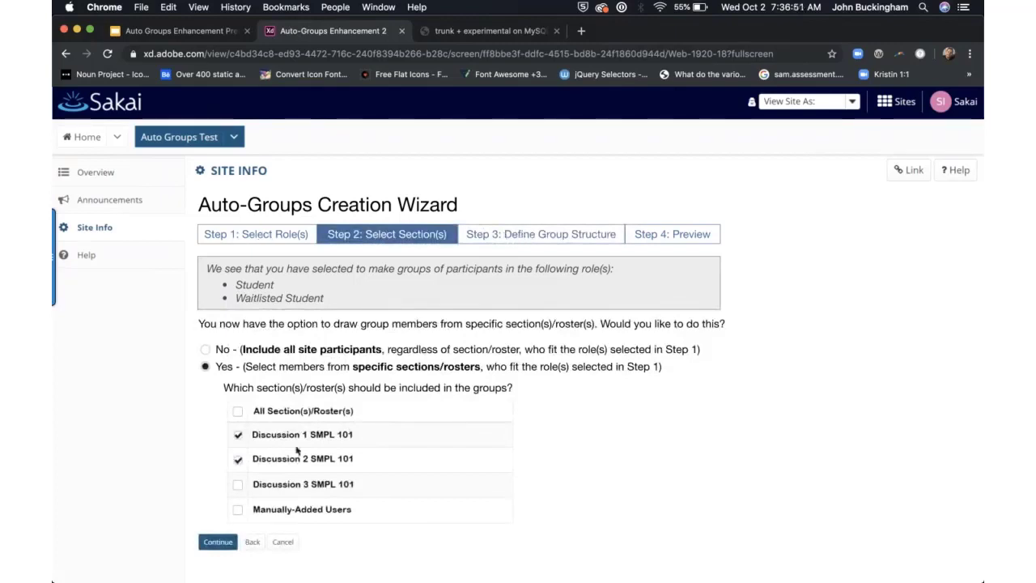
pyautogui.click(219, 543)
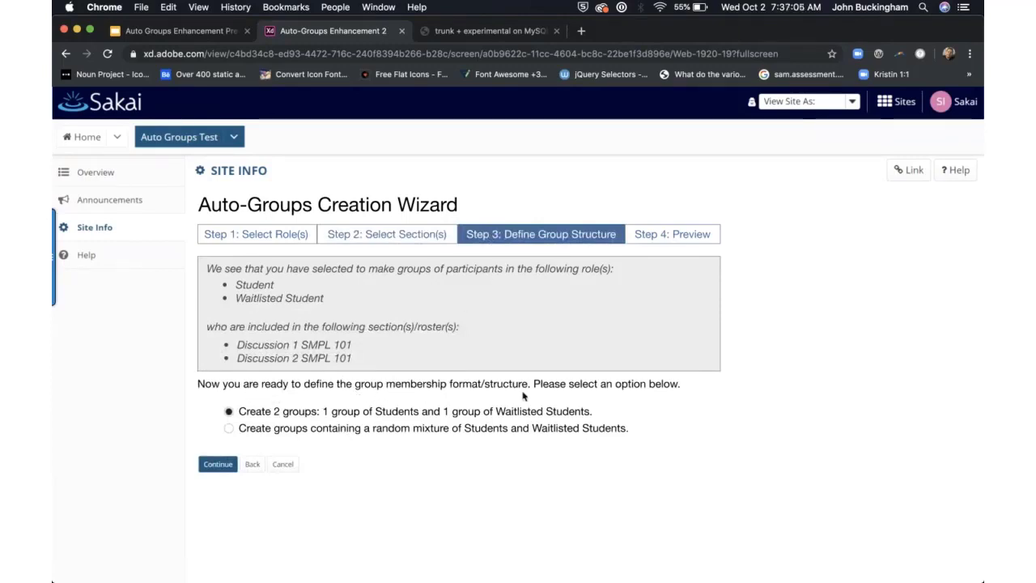
pyautogui.click(295, 437)
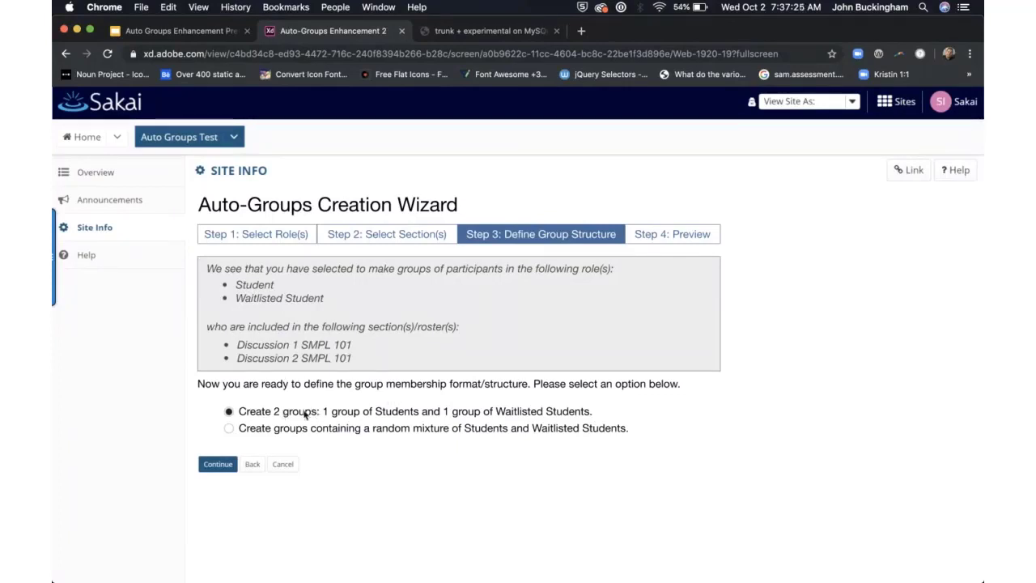
# Step: Choose random Student/Waitlisted mixing, title the groups 'Team', set 3 groups, and continue to the preview
pyautogui.click(229, 429)
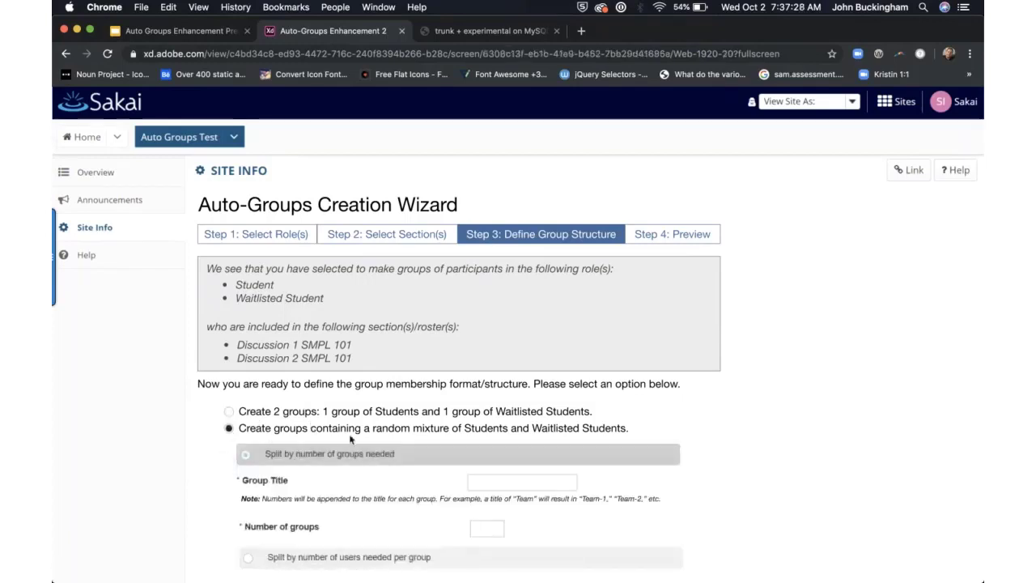
pyautogui.scroll(-1, 351, 439)
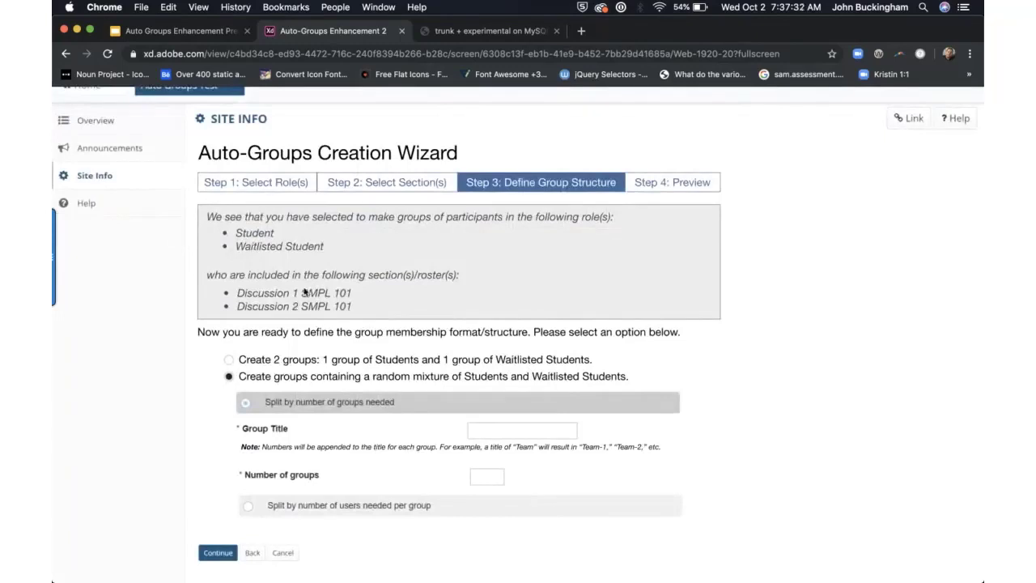
pyautogui.scroll(-1, 502, 409)
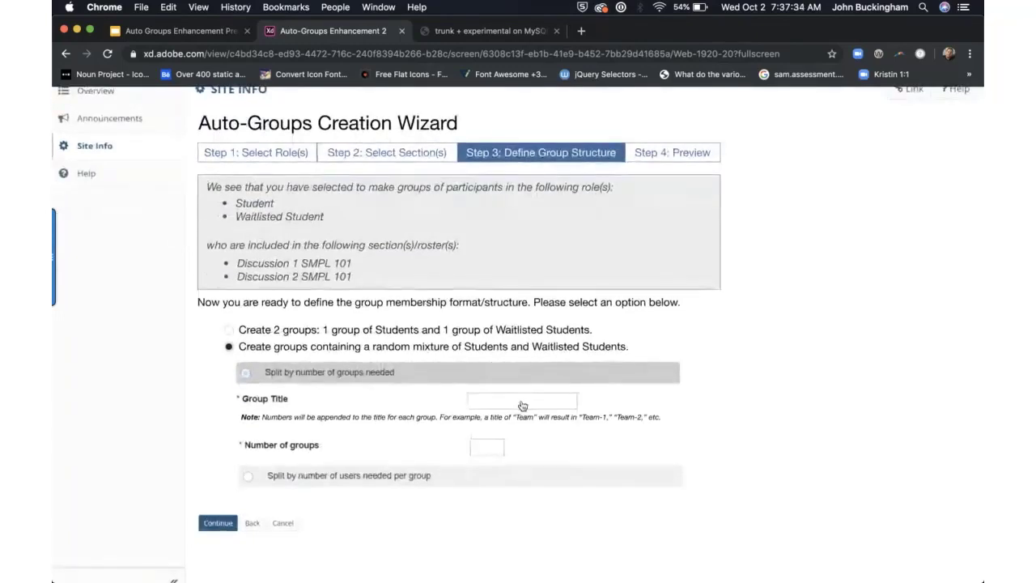
pyautogui.click(522, 404)
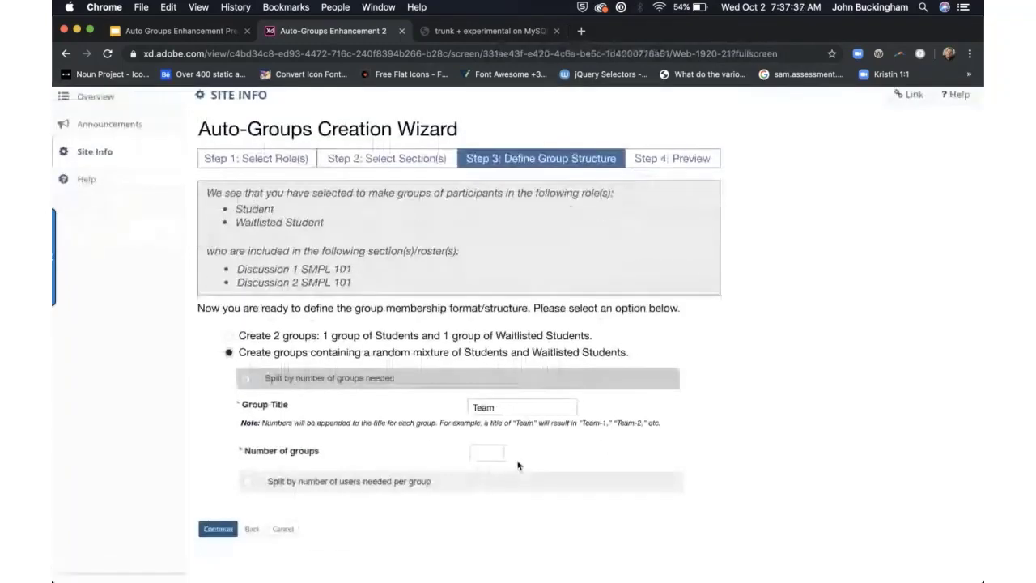
pyautogui.click(486, 459)
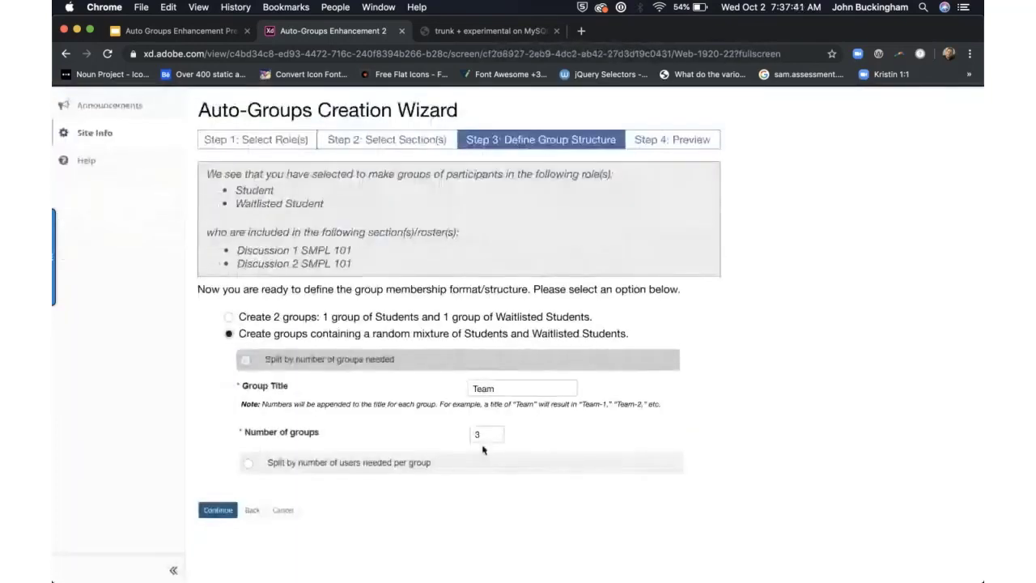
pyautogui.click(218, 510)
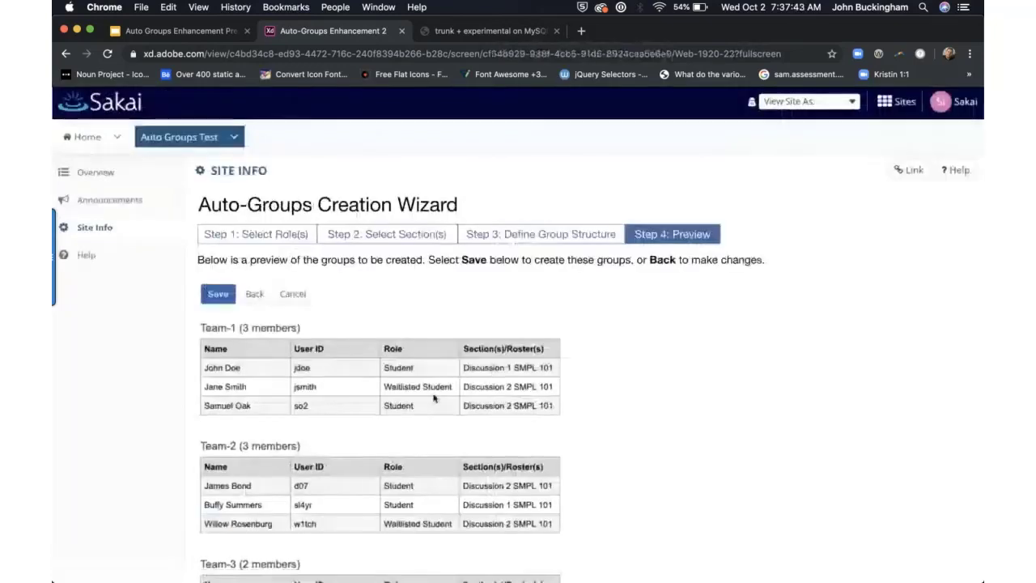
pyautogui.scroll(-2, 540, 327)
pyautogui.scroll(-2, 540, 327)
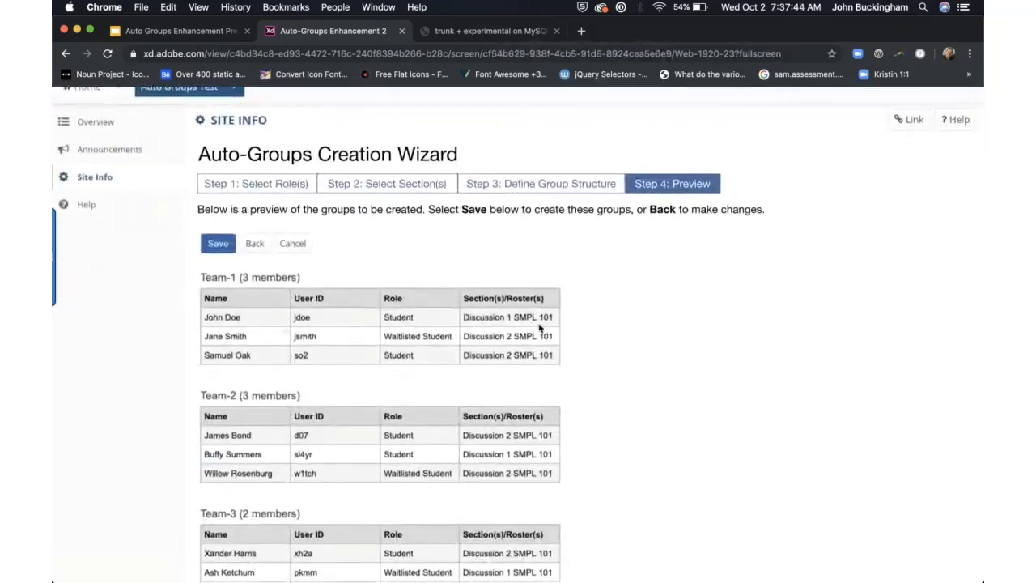
pyautogui.scroll(-2, 592, 289)
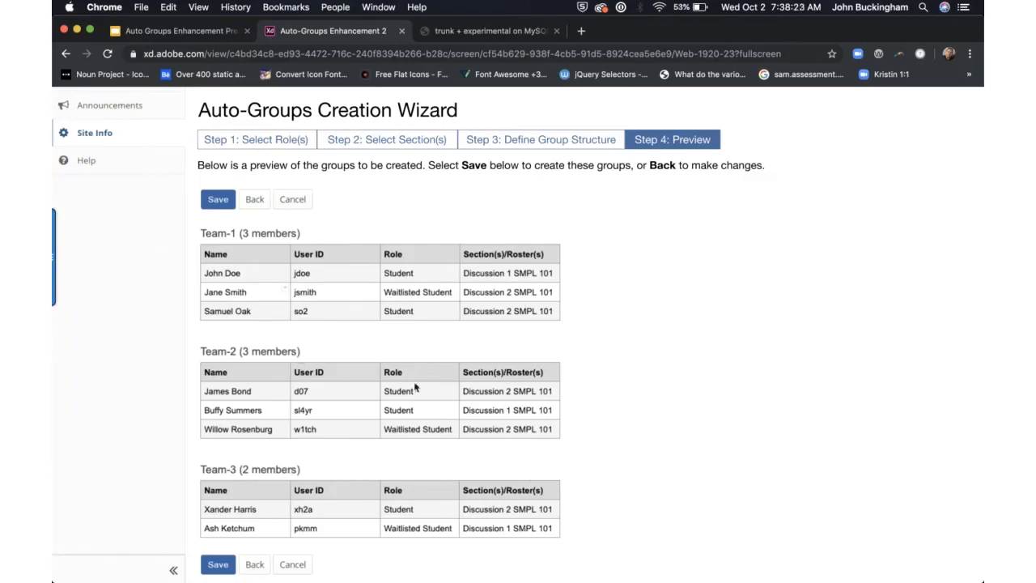
# Step: Save the three previewed teams to reach the Group List
pyautogui.click(217, 566)
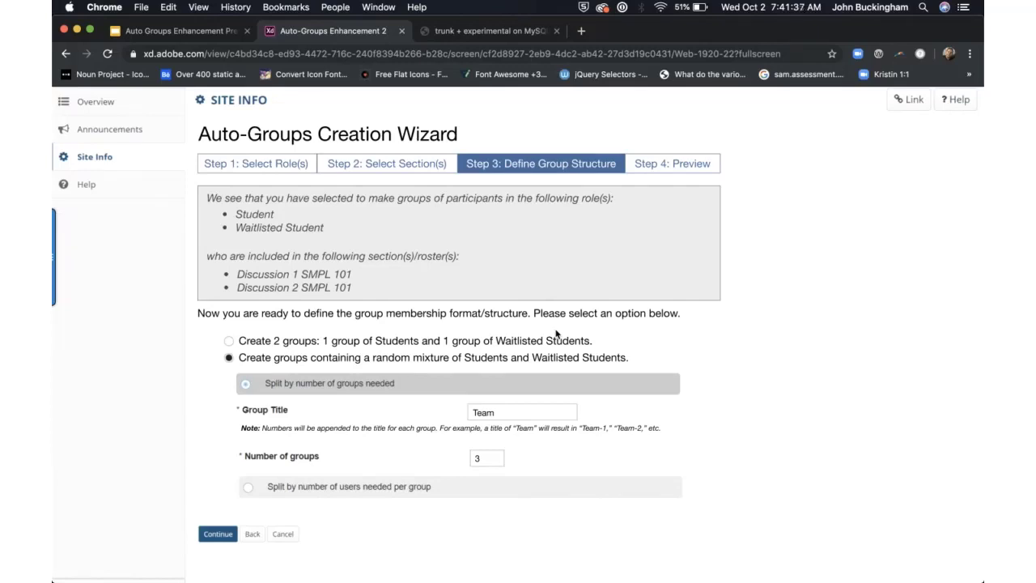
# Step: Continue from Step 3 to the Step 4 preview of Team-1, Team-2 and Team-3
pyautogui.click(664, 166)
pyautogui.click(218, 534)
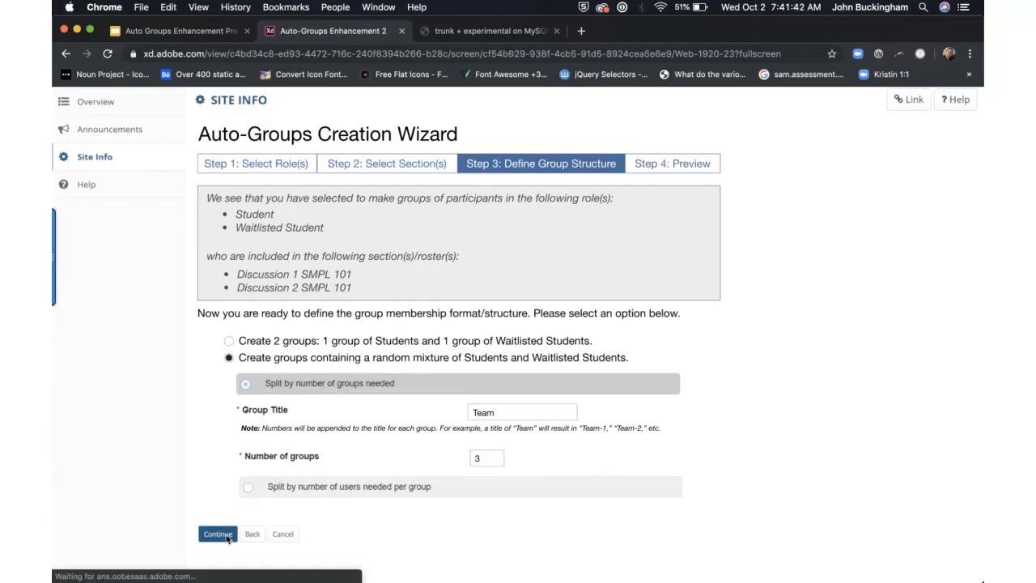
pyautogui.scroll(-2, 518, 315)
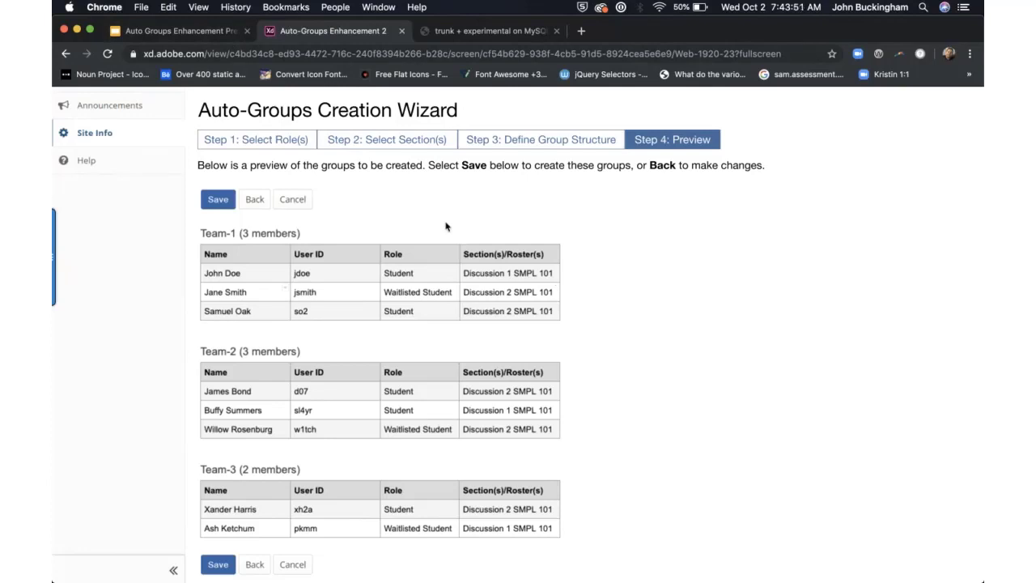
pyautogui.scroll(3, 571, 217)
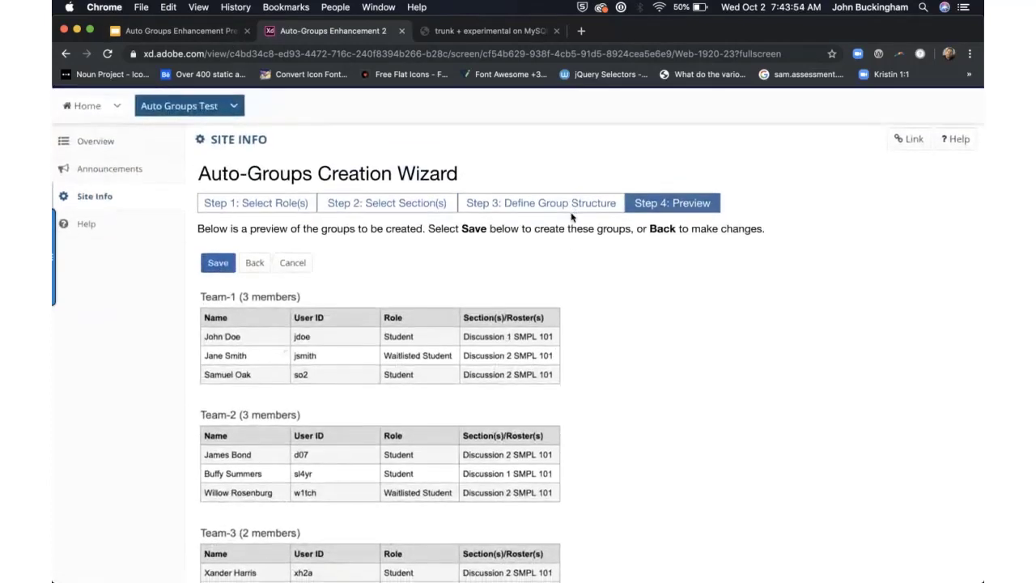
pyautogui.scroll(-3, 571, 217)
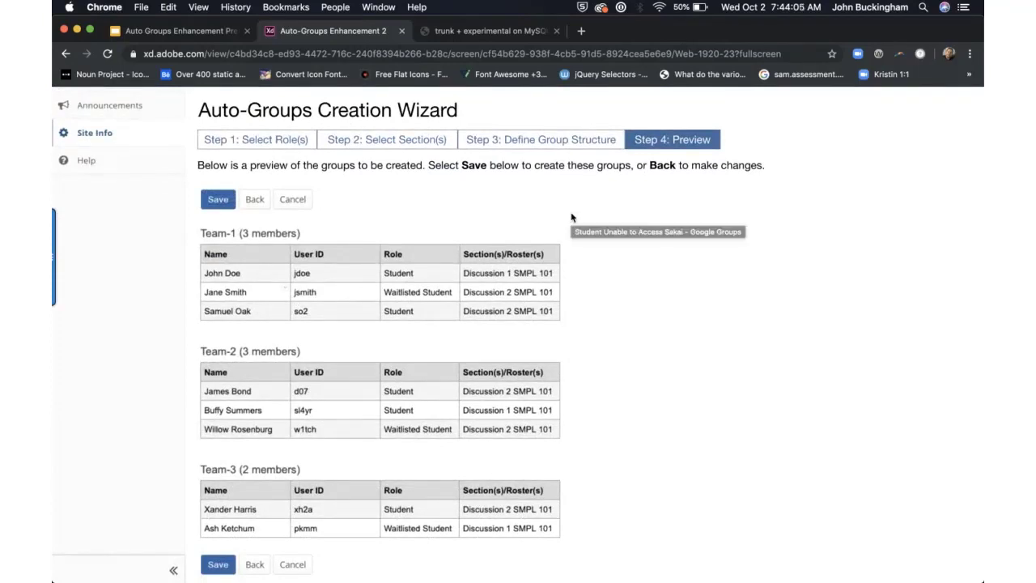
pyautogui.scroll(1, 571, 217)
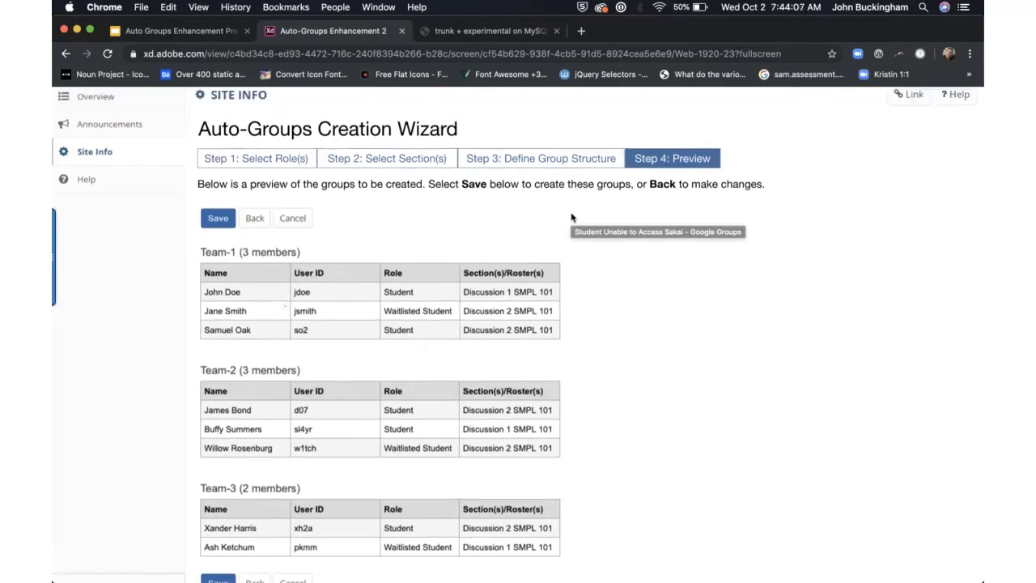
pyautogui.scroll(-1, 570, 217)
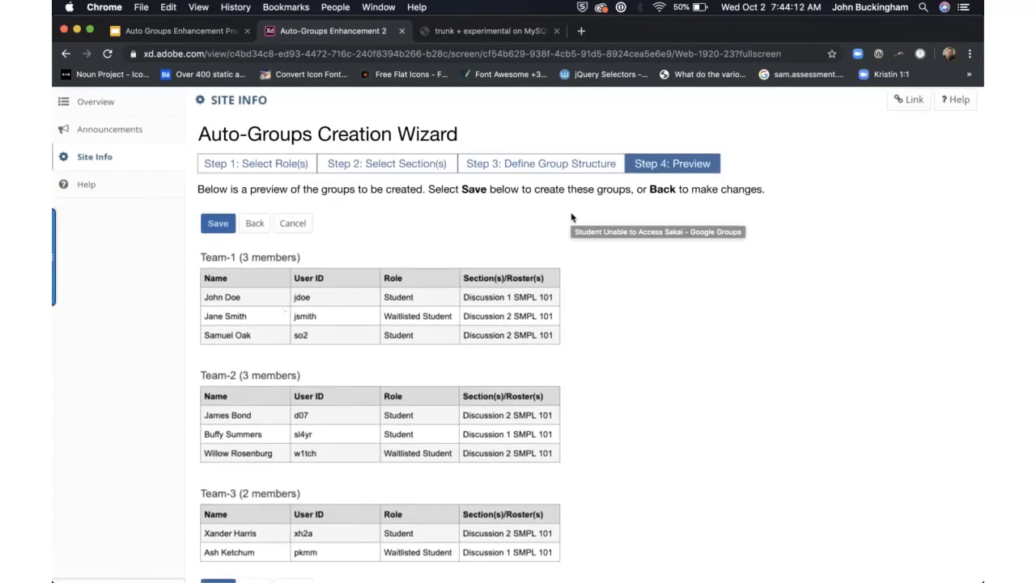
pyautogui.scroll(-1, 571, 217)
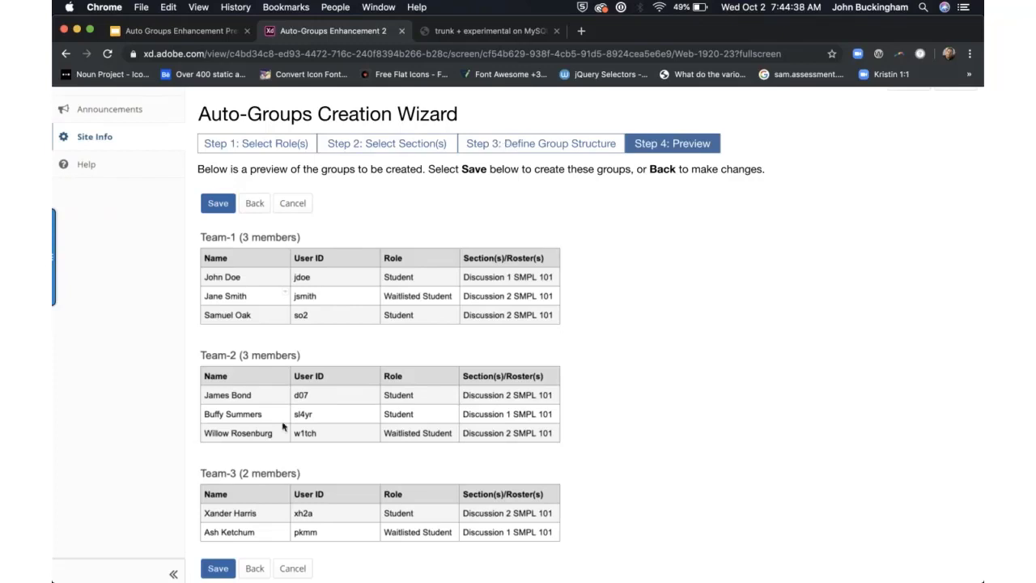
pyautogui.scroll(-1, 285, 427)
# Step: Return the wizard prototype to Step 3, Define Group Structure
pyautogui.click(253, 564)
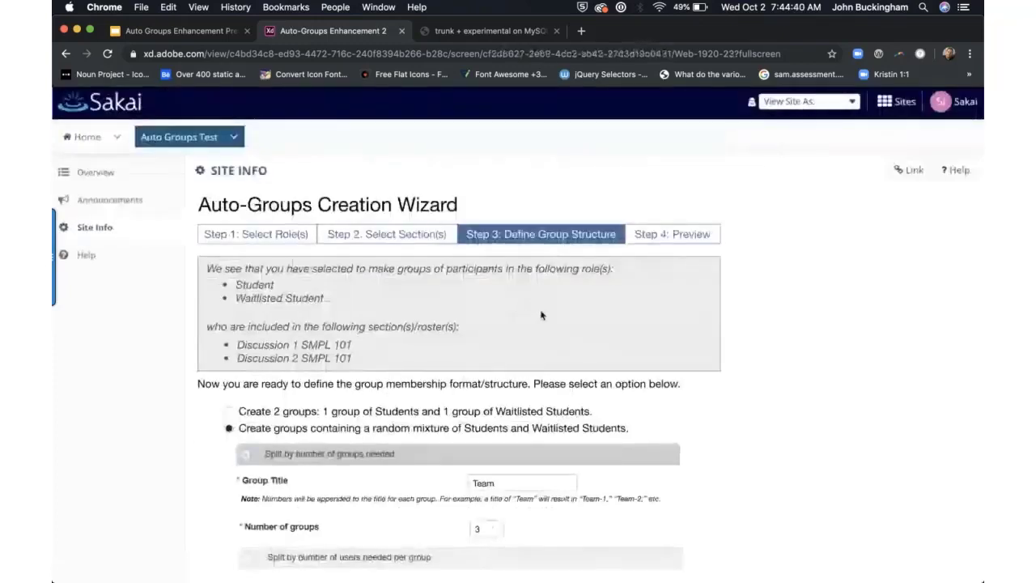
pyautogui.scroll(-3, 542, 314)
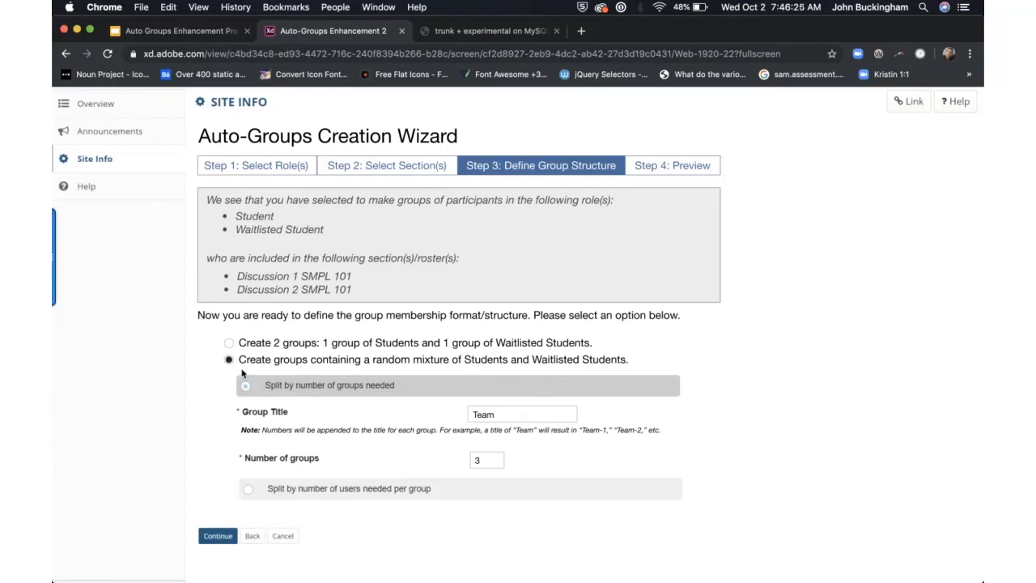
pyautogui.scroll(2, 241, 373)
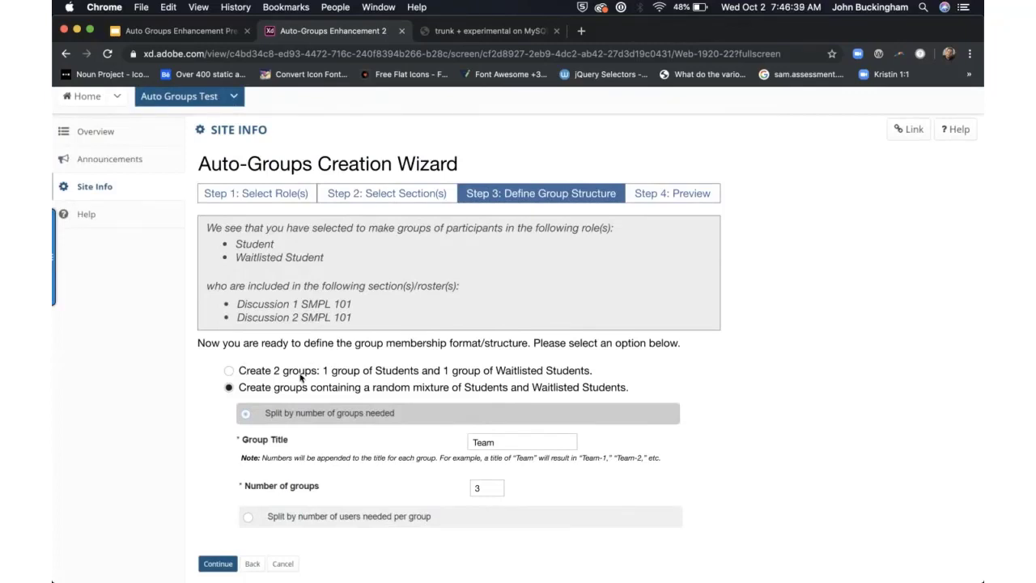
# Step: Start the Auto Groups Enhancement Presentation as a full-screen Google Slides slideshow
pyautogui.scroll(-1, 301, 376)
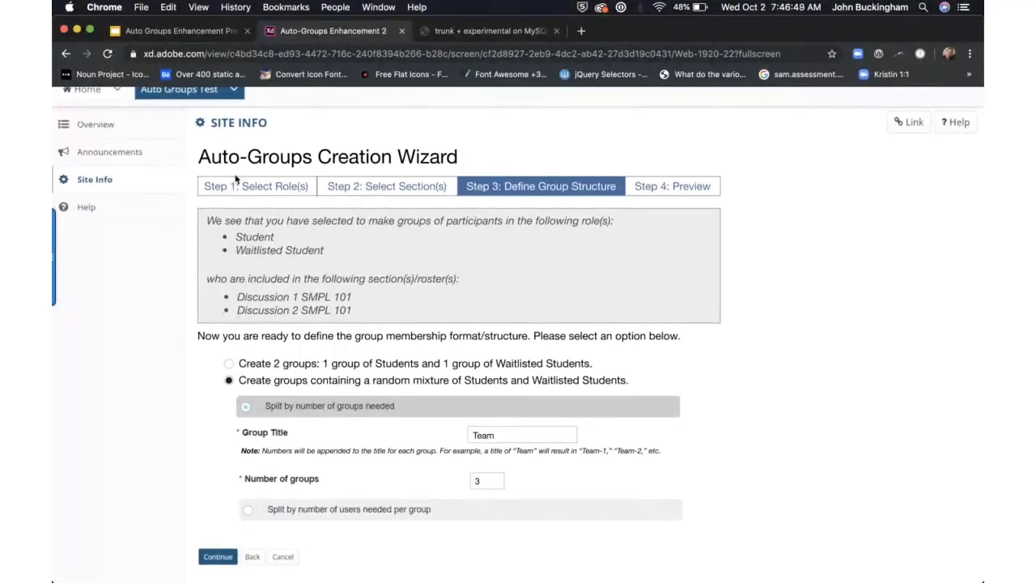
pyautogui.scroll(1, 244, 231)
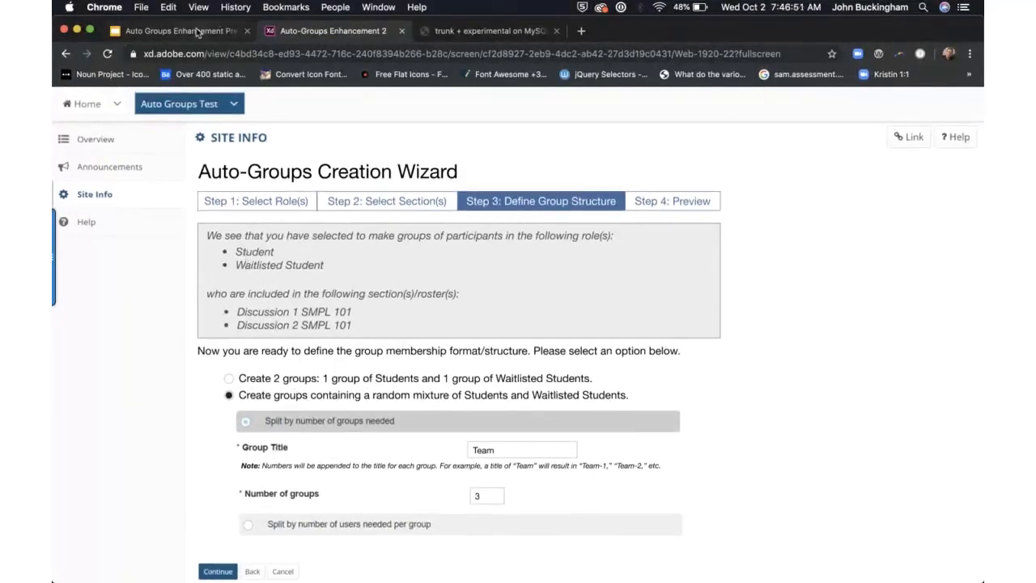
pyautogui.click(182, 30)
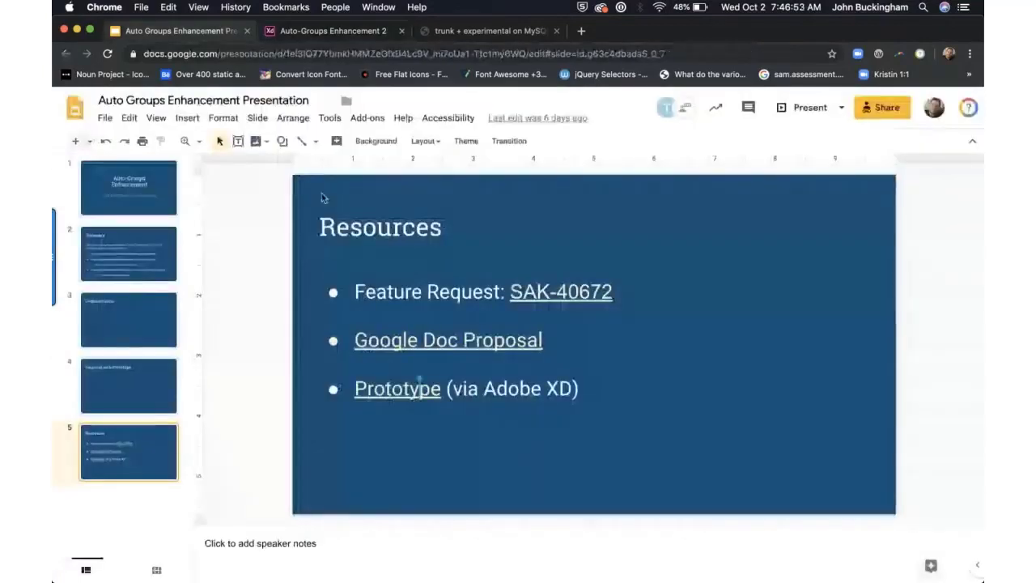
pyautogui.click(802, 114)
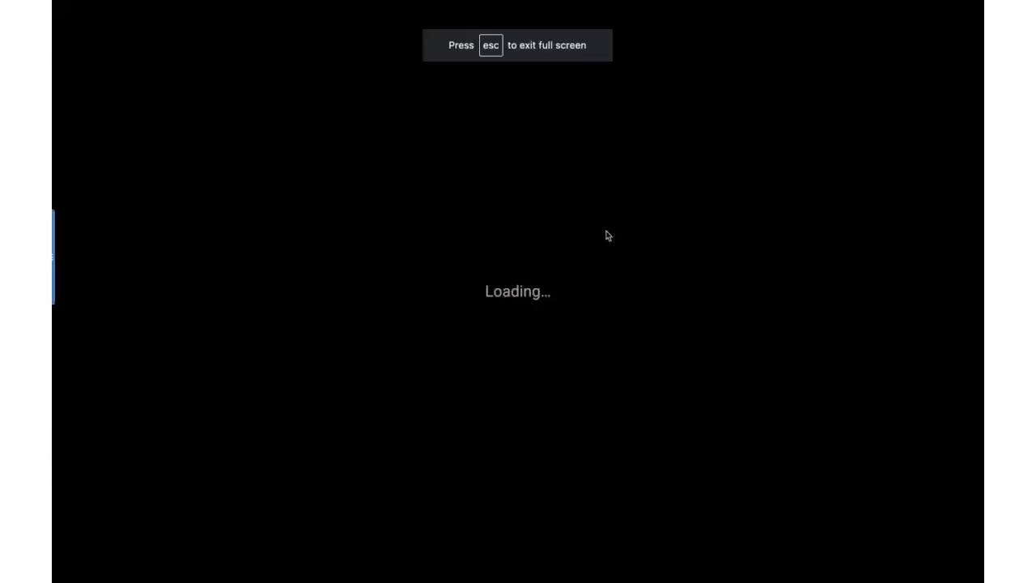